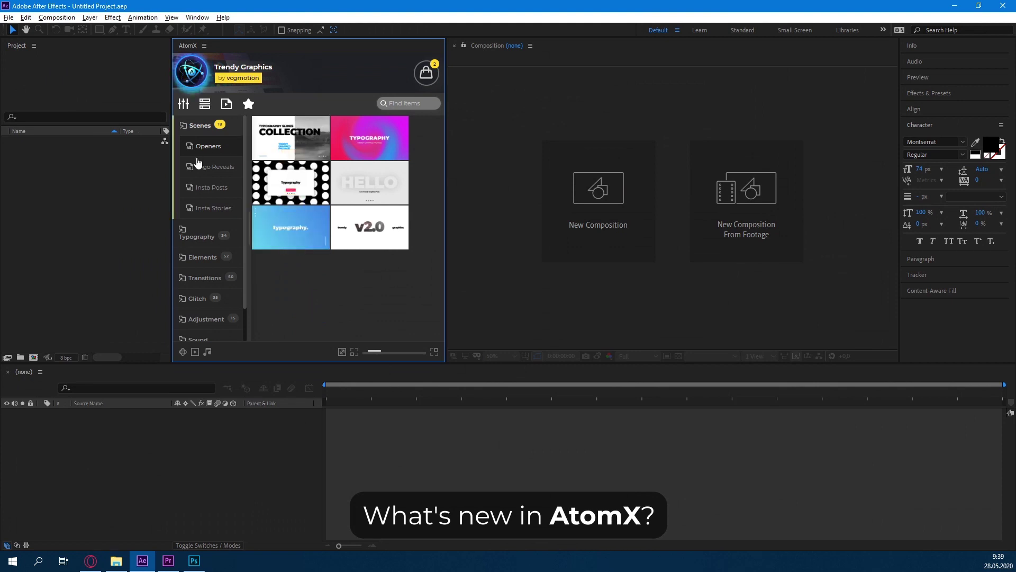
Step: Collapse the Scenes category, widen the AtomX category sidebar slightly, and bring up the package chooser
left_click(221, 137)
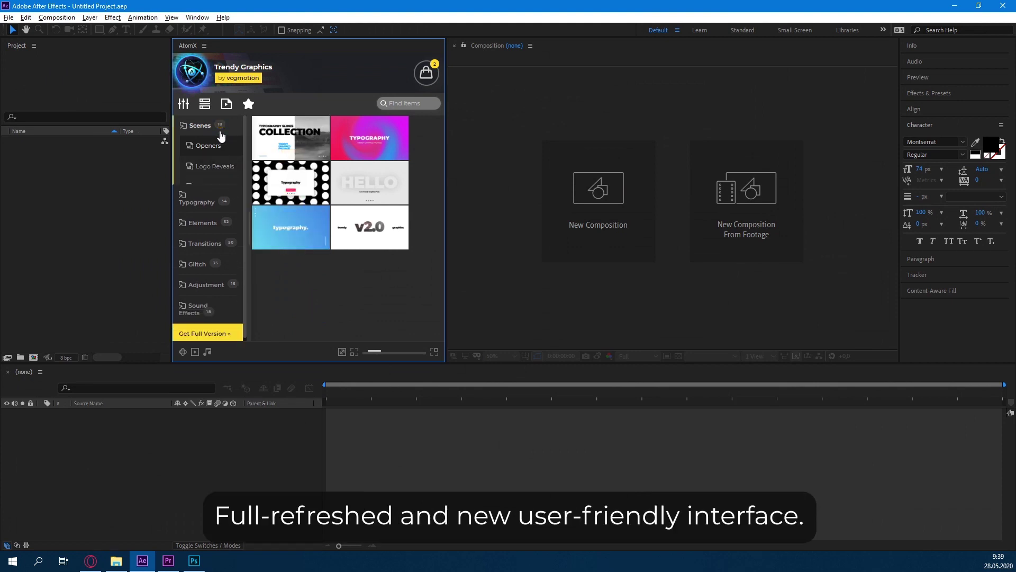
mouse_move(248, 205)
left_mouse_down()
mouse_move(284, 206)
mouse_move(250, 206)
left_mouse_up()
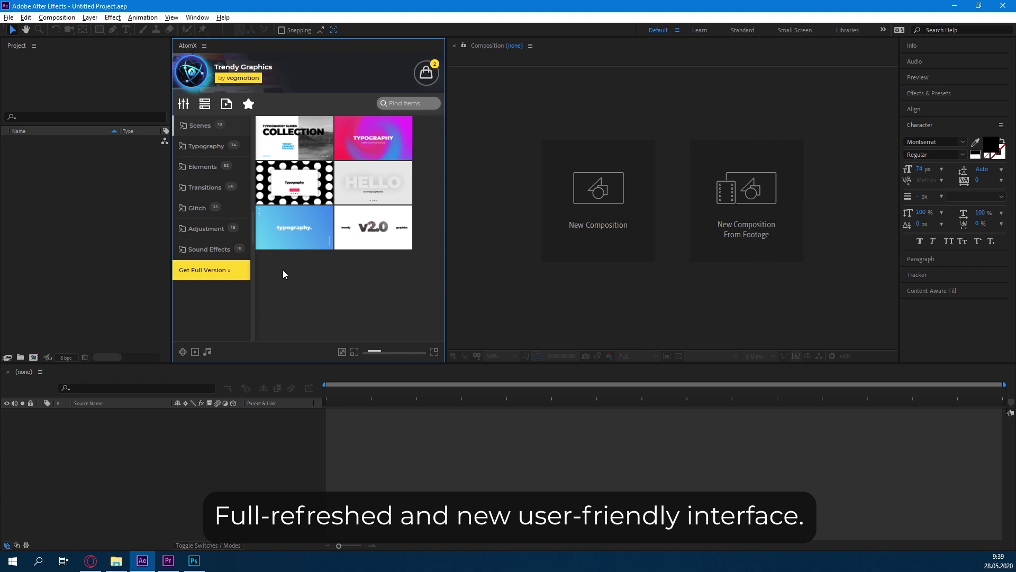
left_click(192, 72)
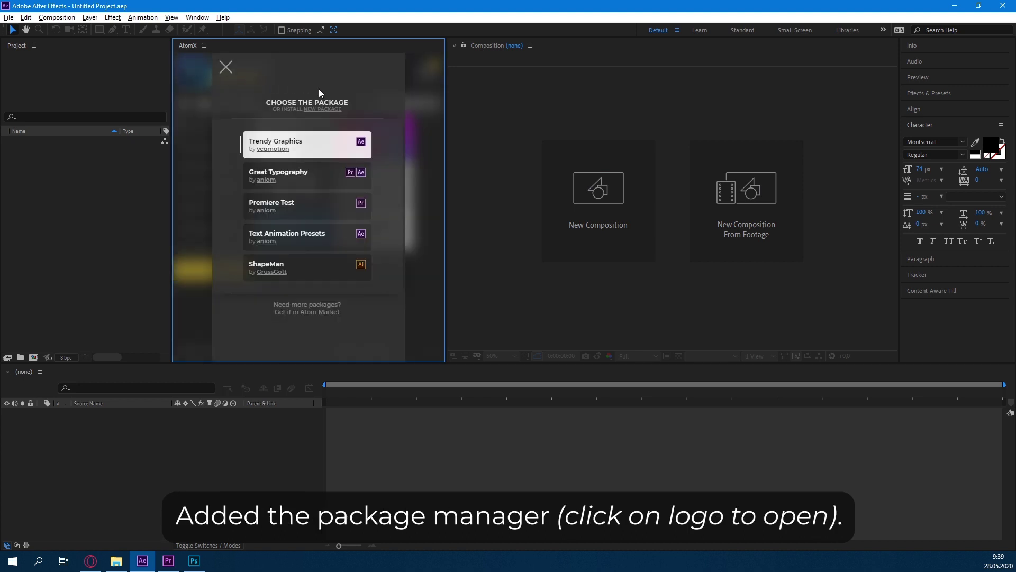
mouse_move(289, 144)
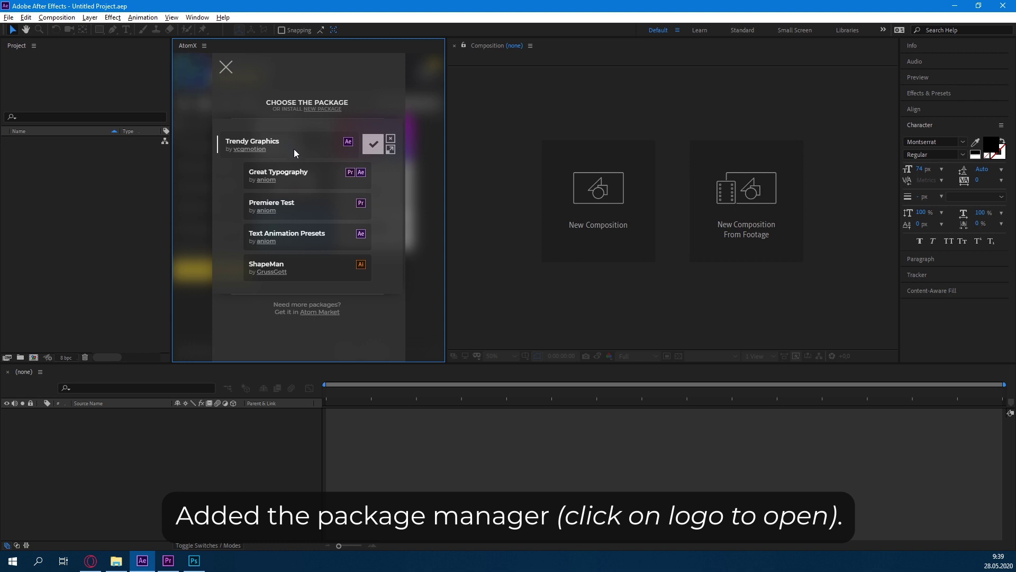
mouse_move(296, 197)
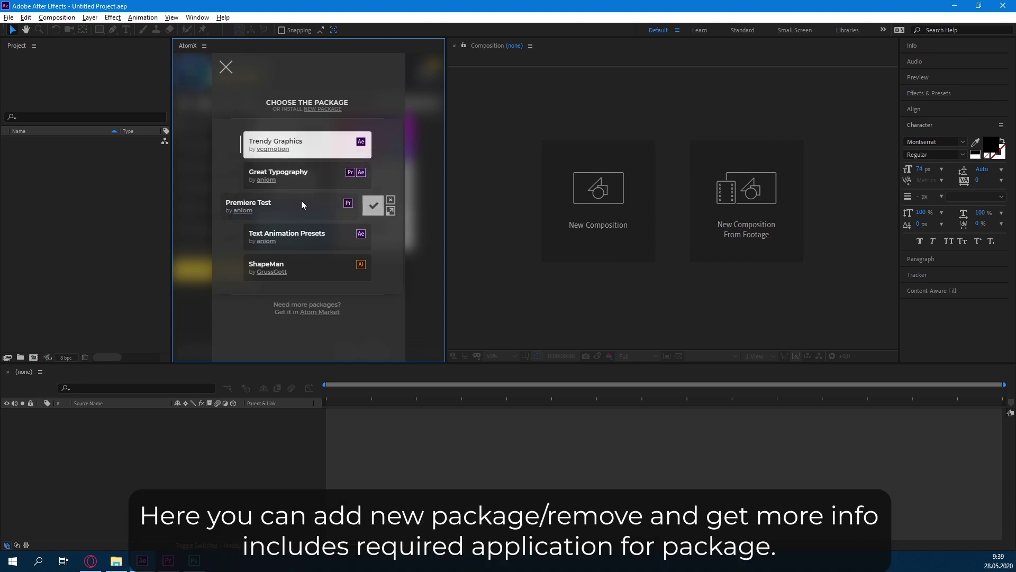
mouse_move(337, 186)
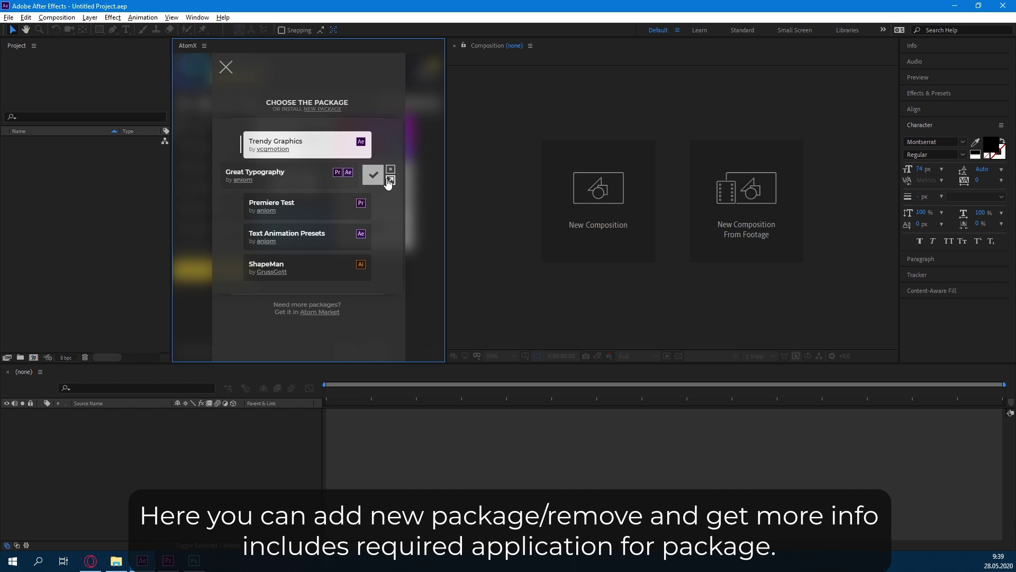
mouse_move(306, 264)
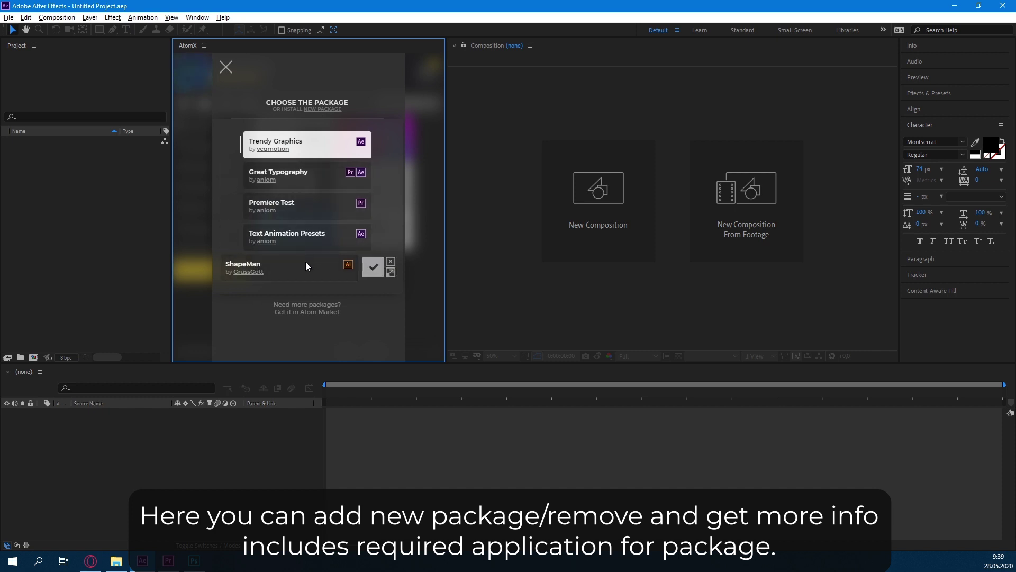
mouse_move(347, 266)
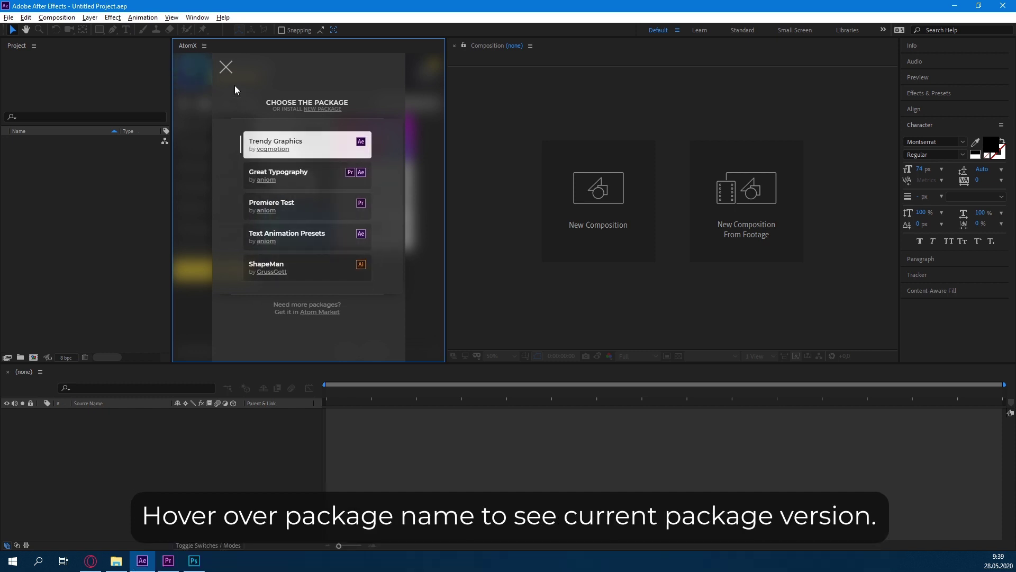
left_click(226, 68)
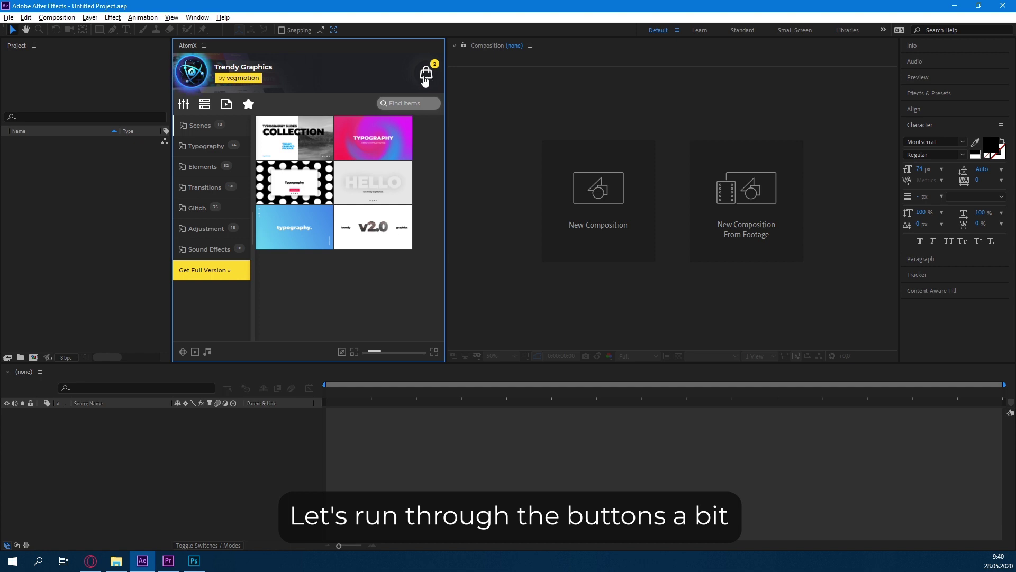
Step: Turn on animated thumbnail previews and browse the Elements Widgets in AtomX
mouse_move(182, 353)
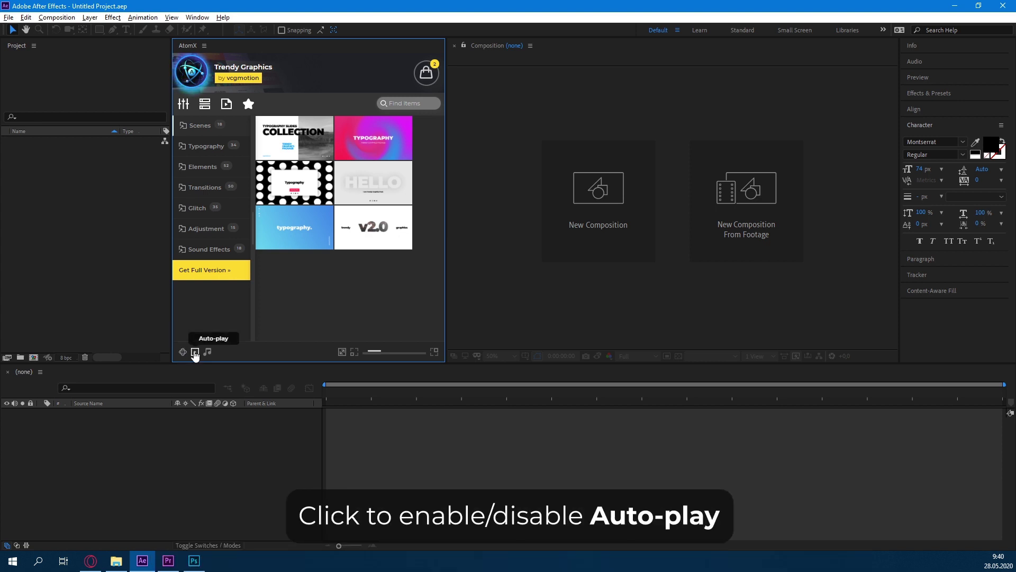
left_click(195, 353)
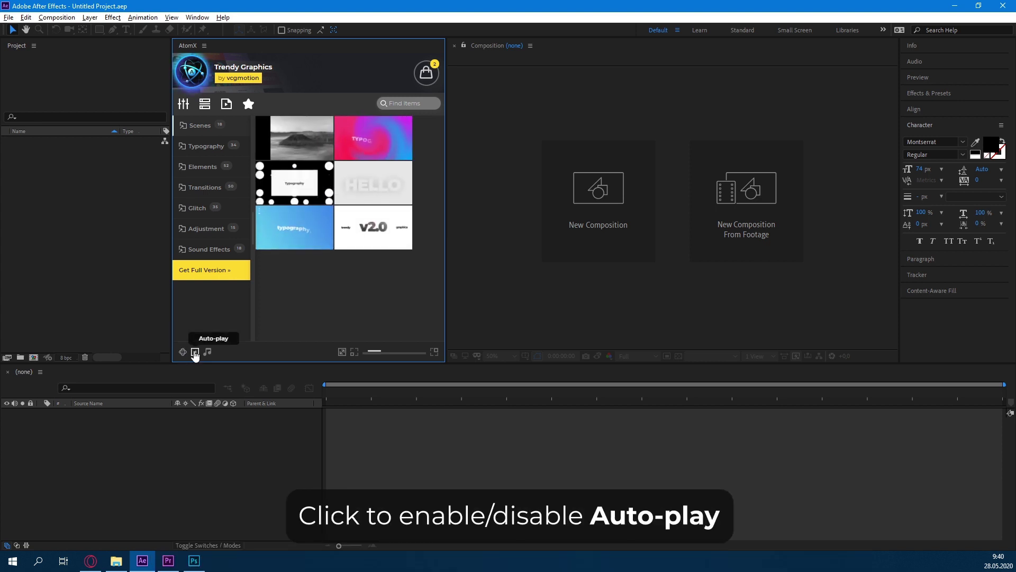
left_click(219, 167)
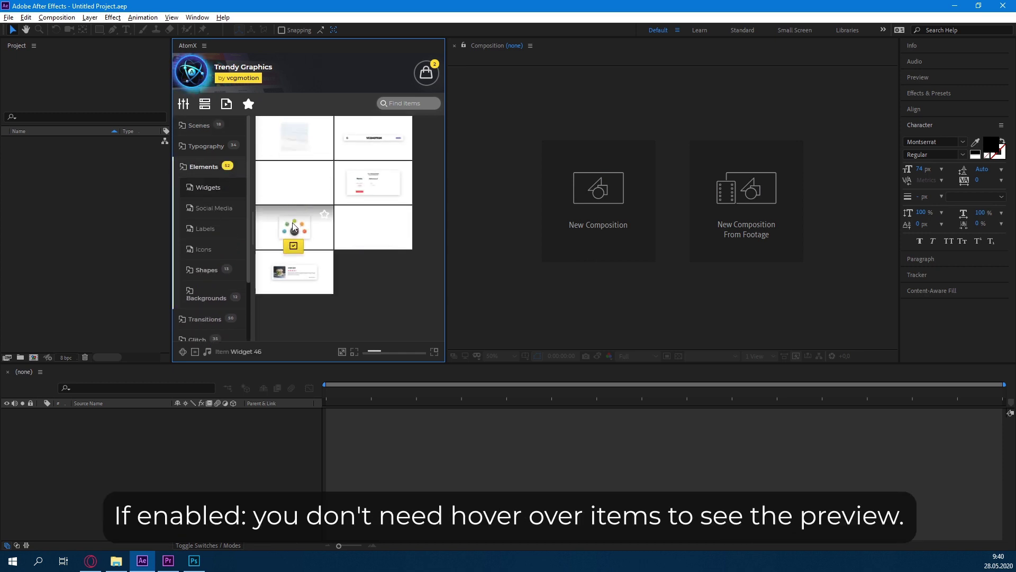
Step: Set the preview volume to 77 and widen the AtomX panel
mouse_move(208, 351)
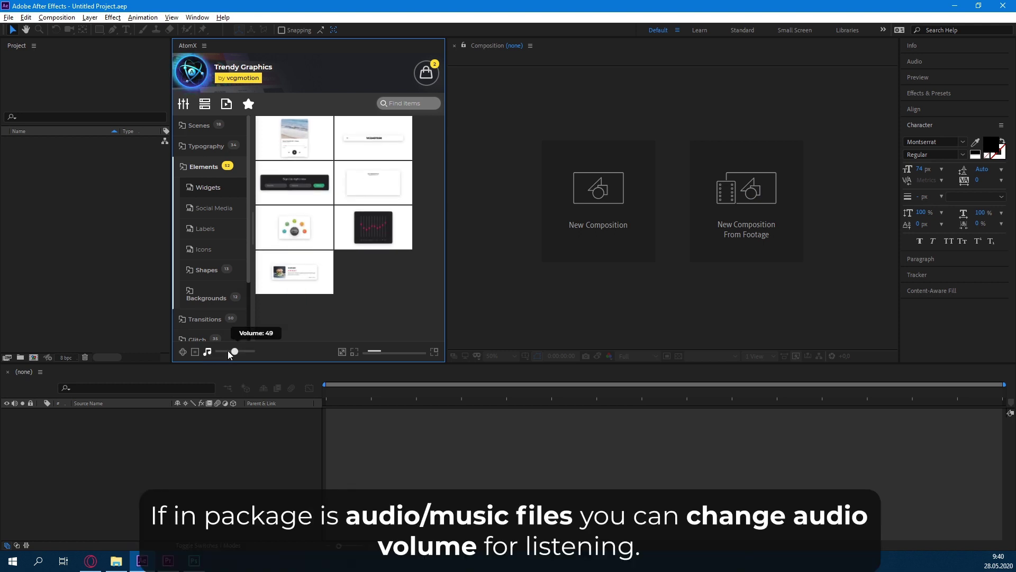
left_click_drag(228, 351, 232, 351)
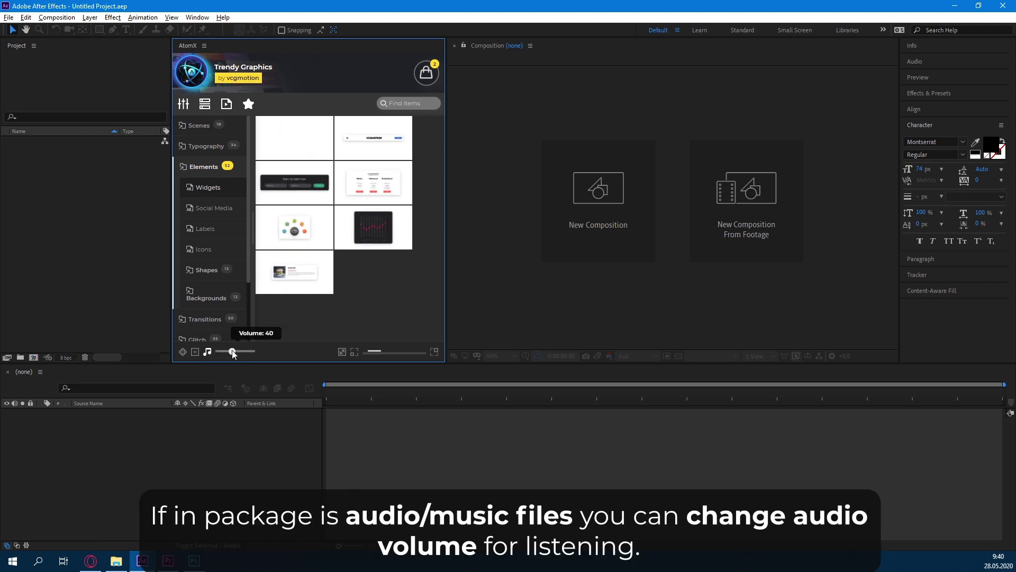
left_click(207, 352)
left_click(207, 352)
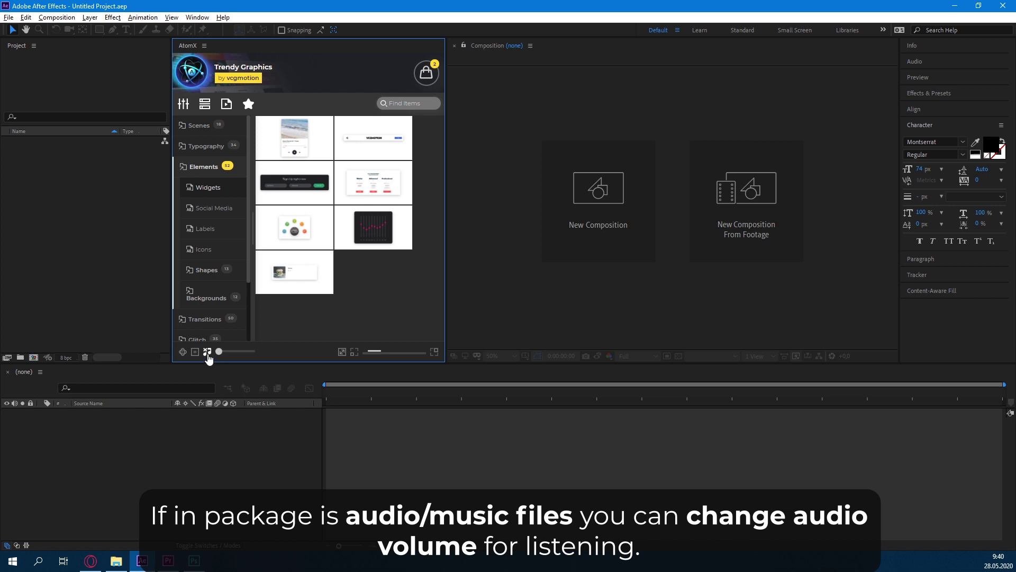
left_click(244, 351)
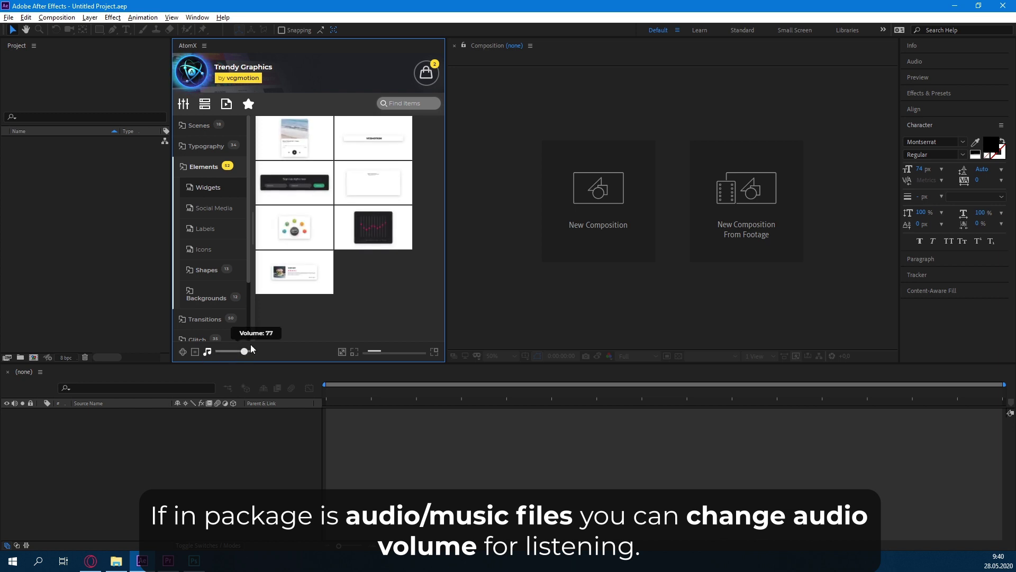
mouse_move(444, 301)
left_mouse_down()
mouse_move(548, 304)
mouse_move(501, 295)
left_mouse_up()
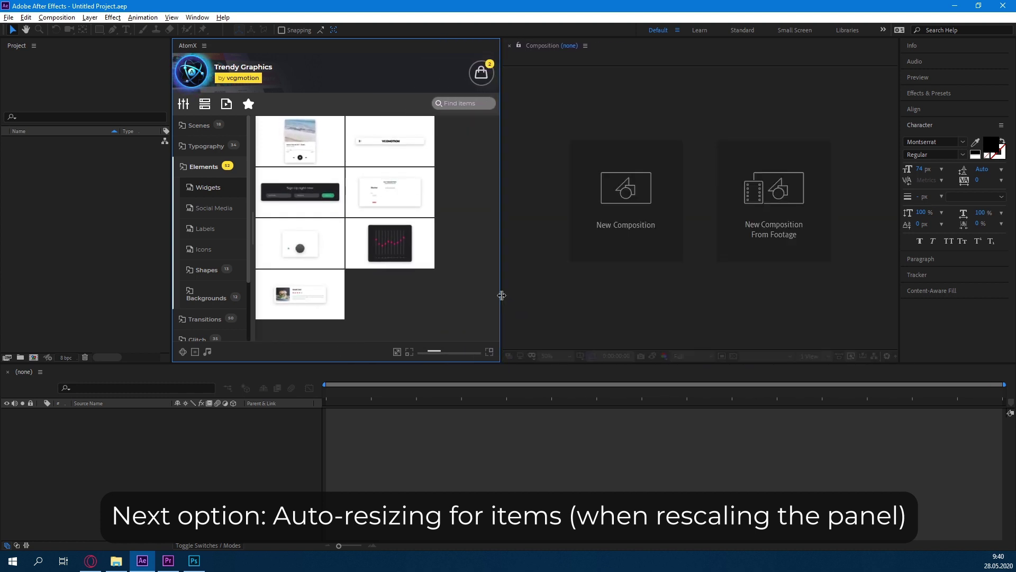
Step: Lock thumbnail auto-resizing, test it by widening the panel, and shrink the thumbnails
left_click(397, 352)
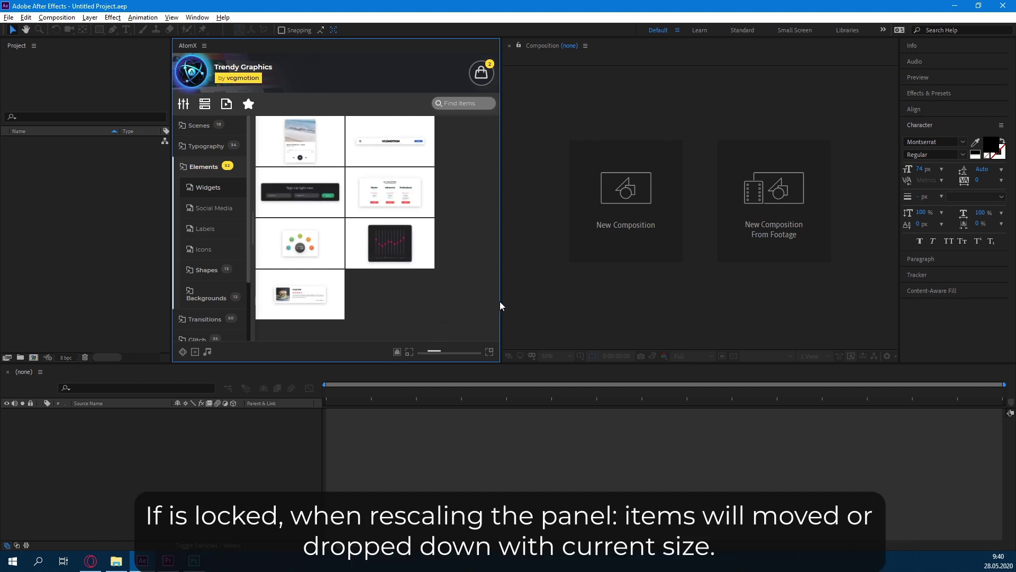
mouse_move(500, 302)
left_mouse_down()
mouse_move(594, 295)
mouse_move(499, 306)
left_mouse_up()
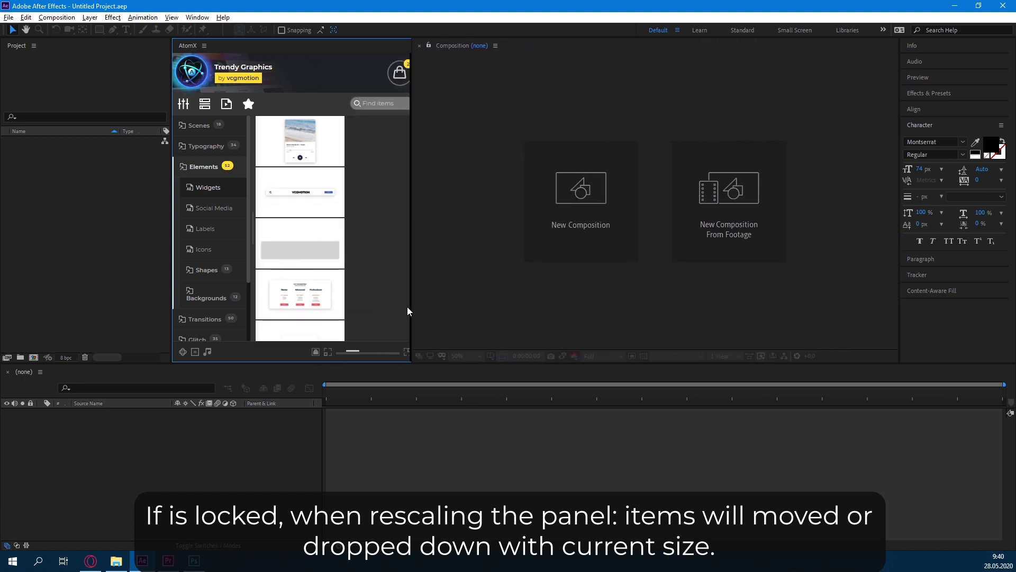
left_click(408, 352)
Step: Enlarge the Widgets thumbnails to two per row and widen the AtomX panel
left_click_drag(497, 307, 510, 312)
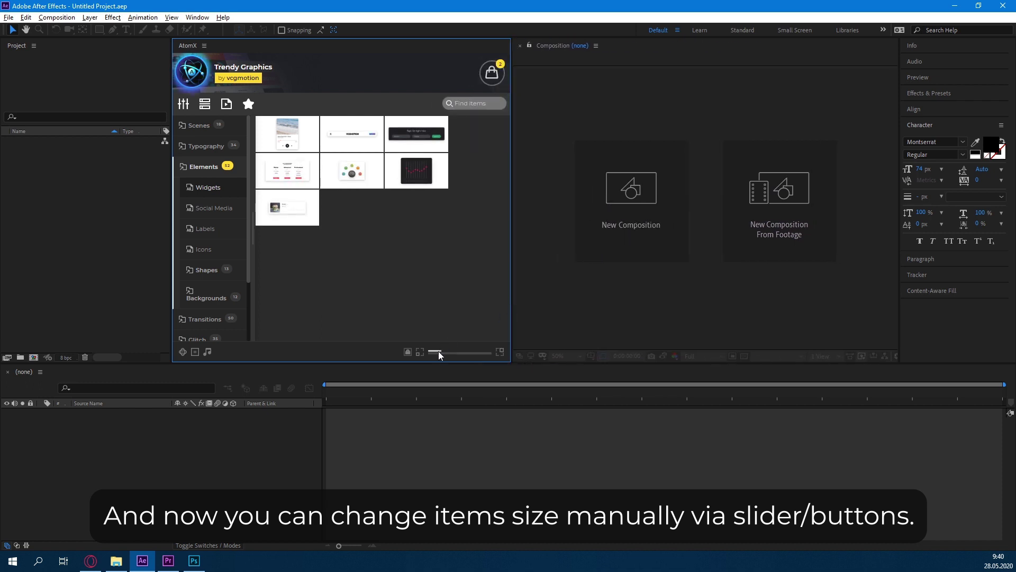
left_click_drag(439, 351, 458, 350)
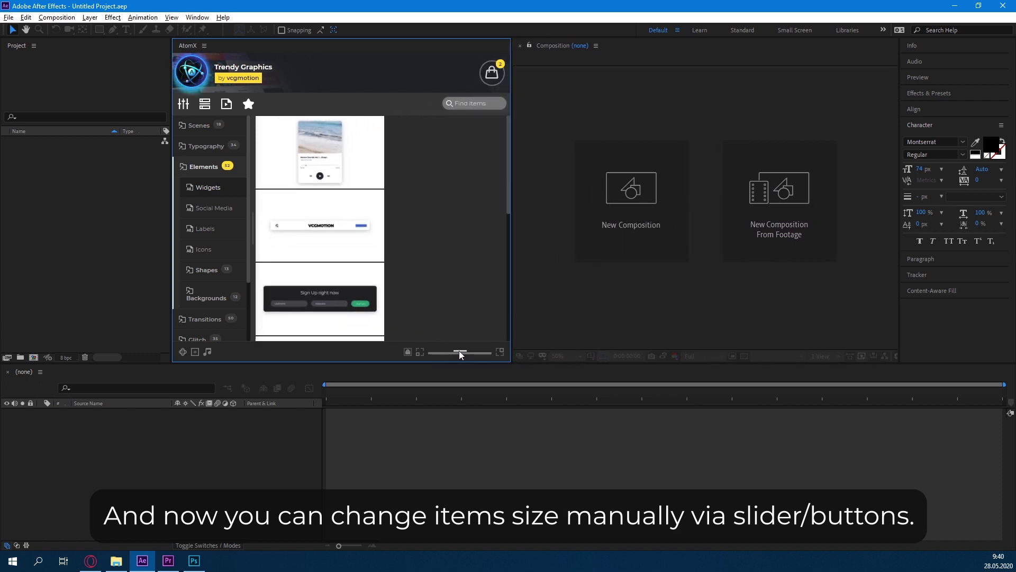
mouse_move(511, 307)
left_mouse_down()
mouse_move(689, 300)
mouse_move(525, 309)
left_mouse_up()
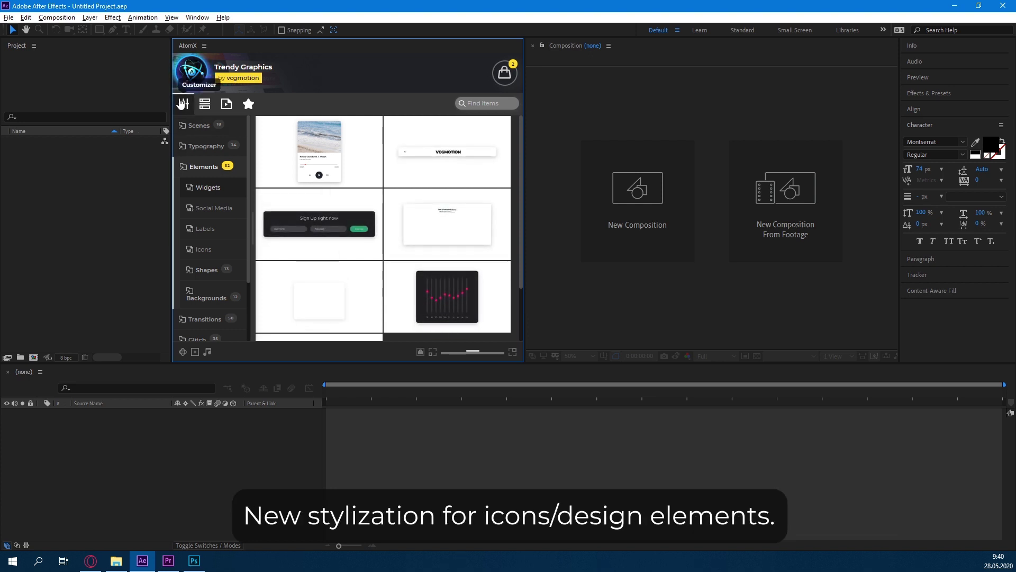
Step: Toggle the extra AtomX toolbar row on and off, then open and close the package chooser
left_click(209, 105)
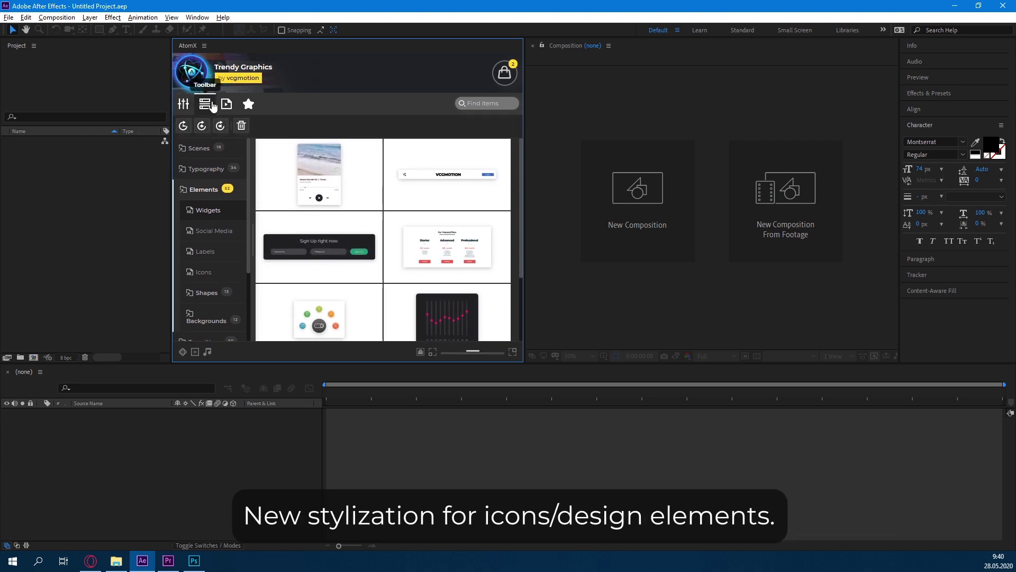
left_click(210, 105)
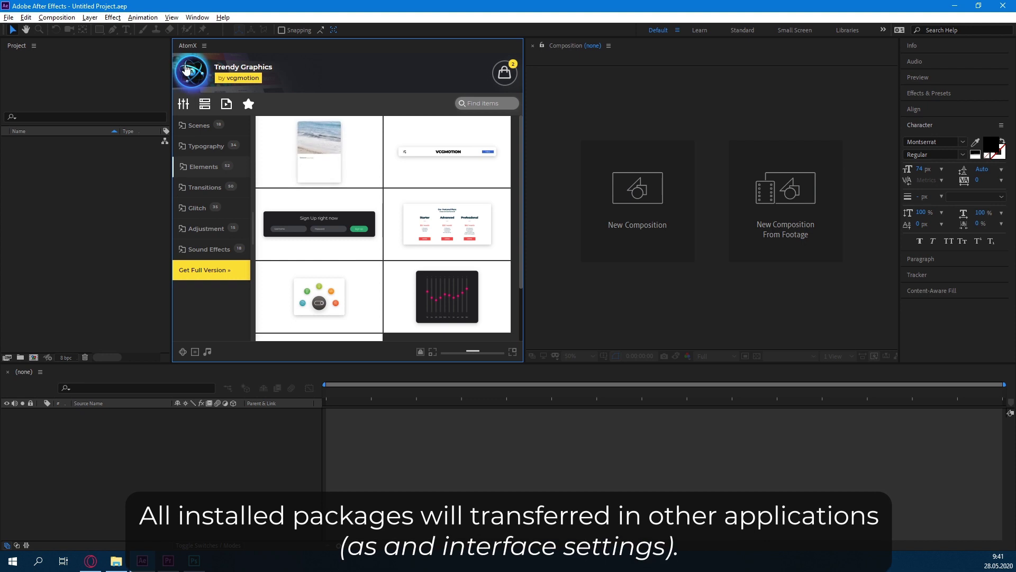
left_click(190, 70)
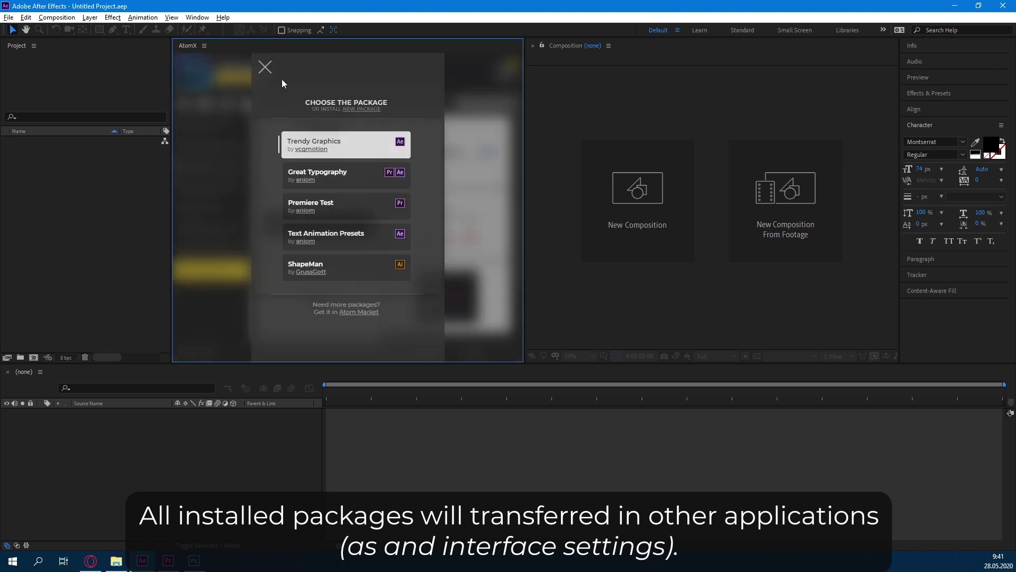
left_click(265, 67)
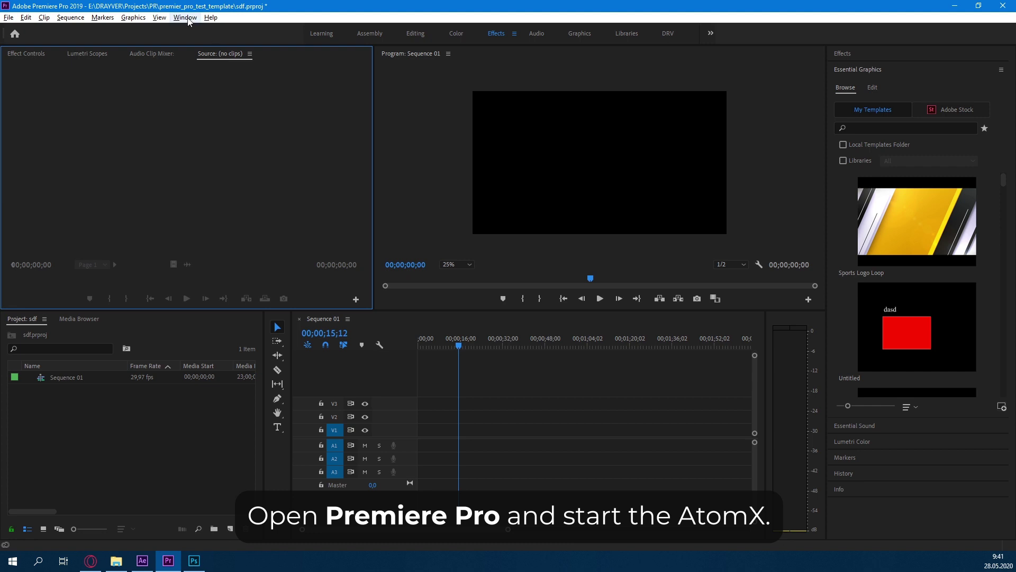
Step: Dock the AtomX panel in Premiere Pro via Window > Extensions > AtomX
left_click(186, 18)
mouse_move(244, 59)
left_click(350, 59)
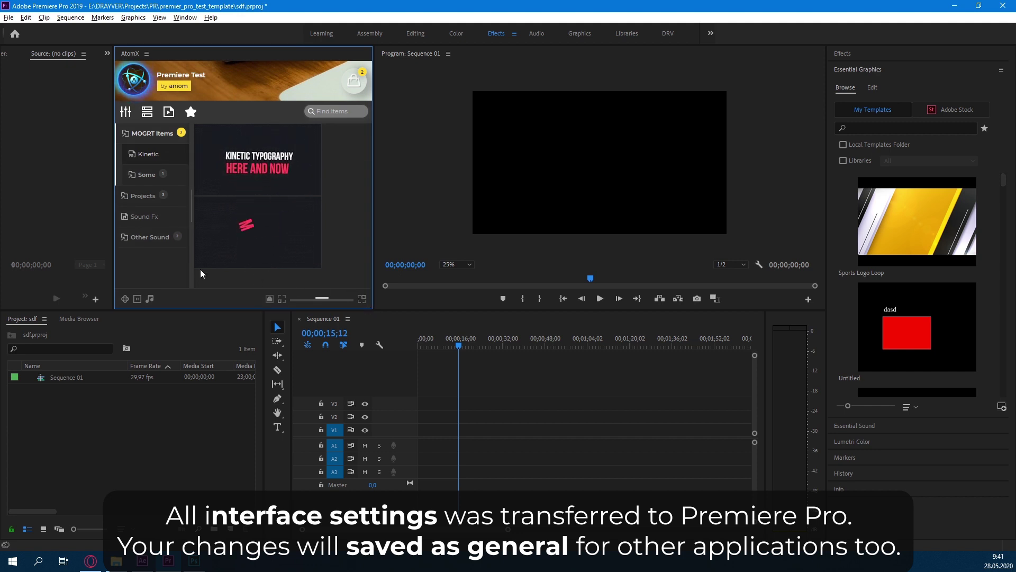
mouse_move(178, 298)
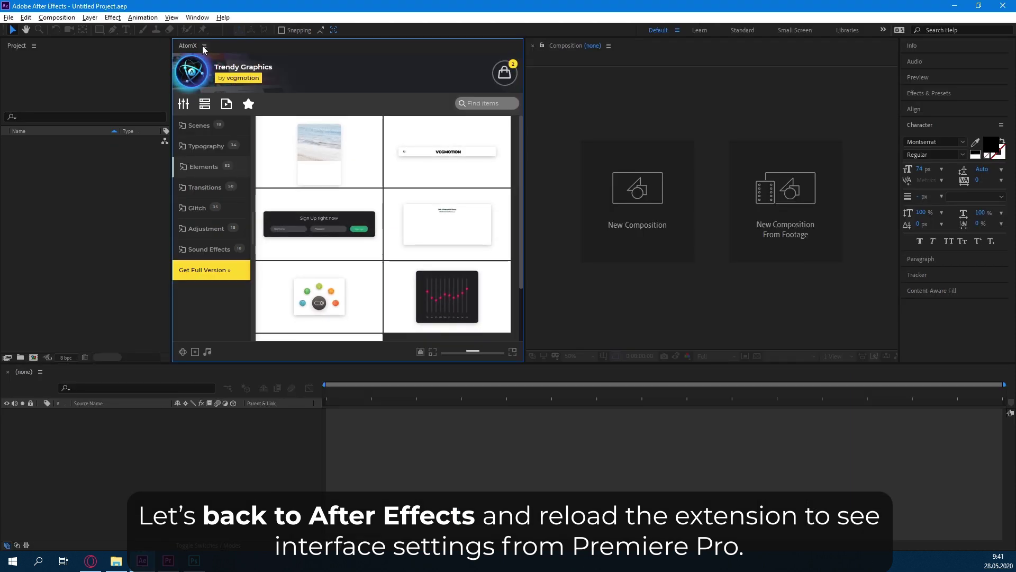
Step: Reload the AtomX panel in After Effects, then return to Premiere Pro
left_click(203, 46)
left_click(249, 95)
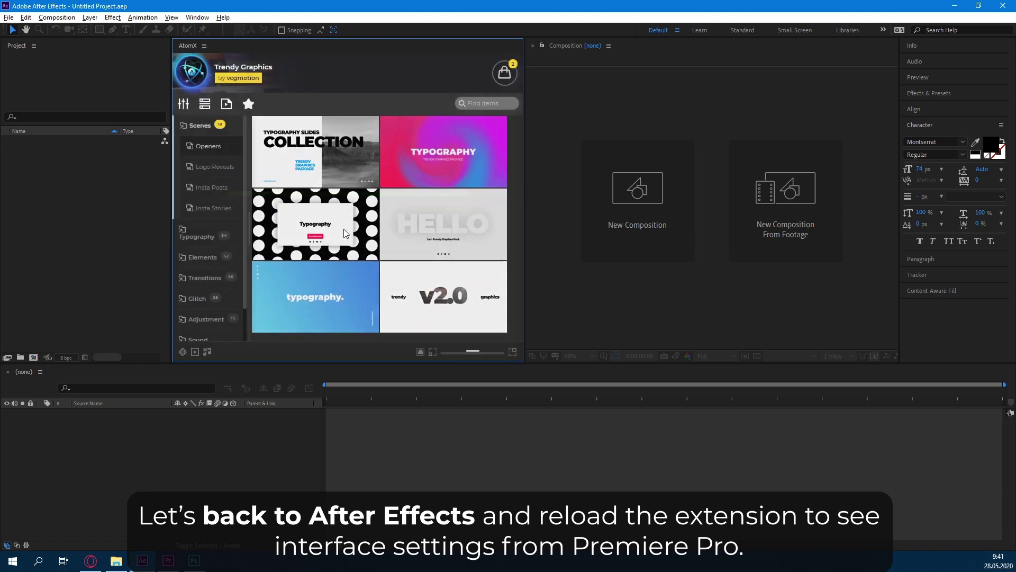
mouse_move(206, 355)
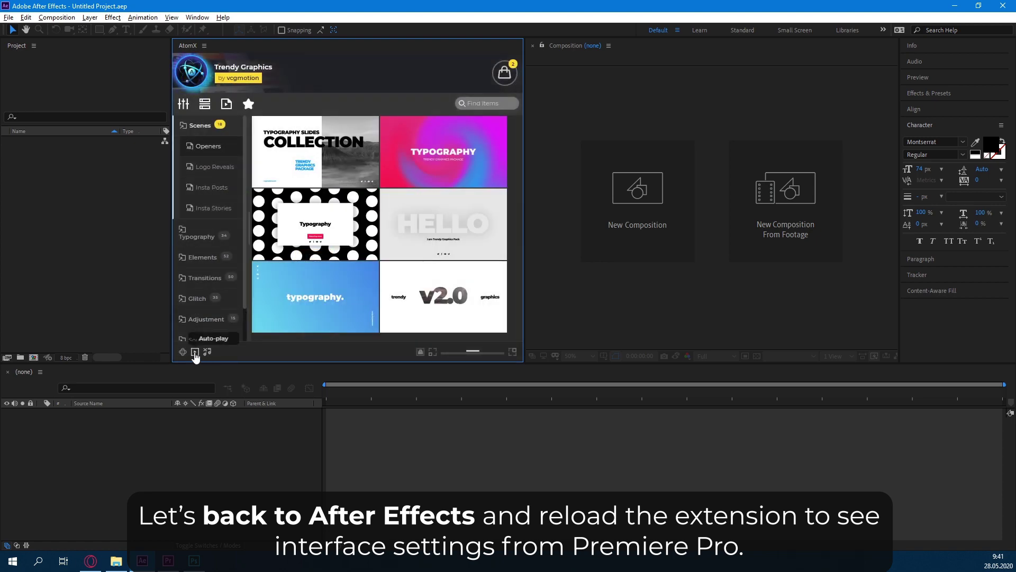
left_click(168, 561)
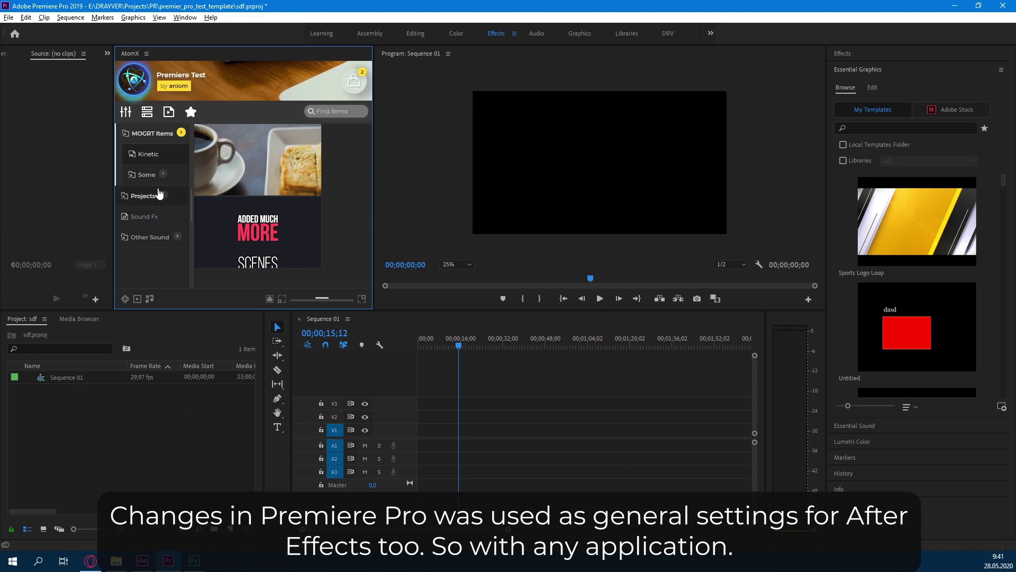
Step: Compare the AtomX package lists in Premiere Pro and After Effects, closing without changing package
left_click(135, 83)
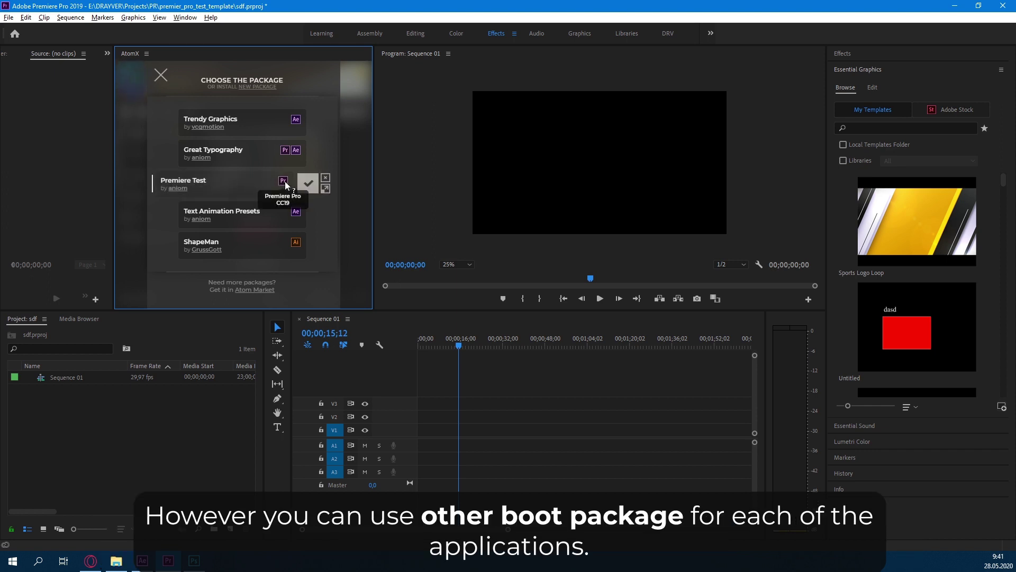
left_click(142, 561)
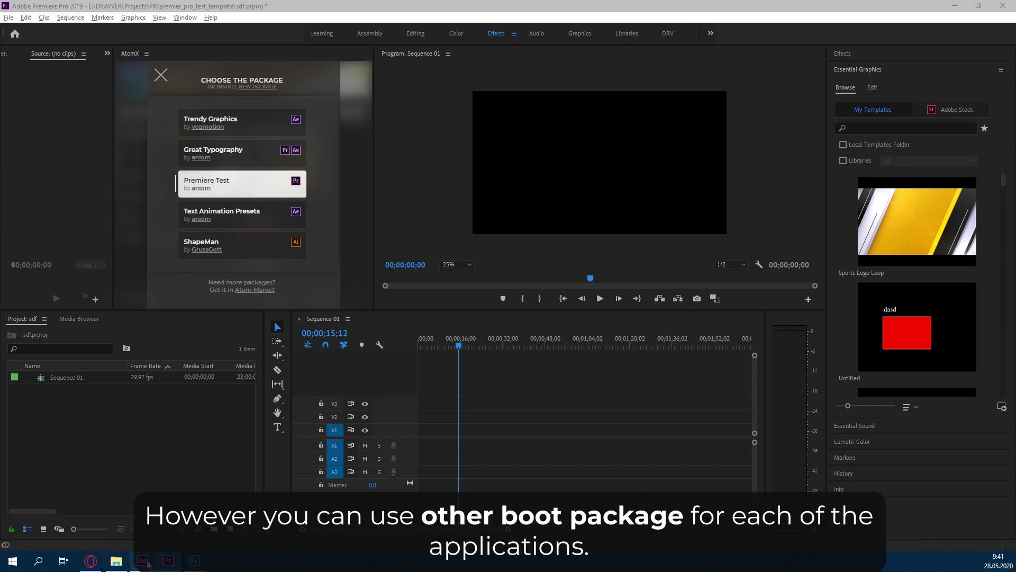
left_click(188, 75)
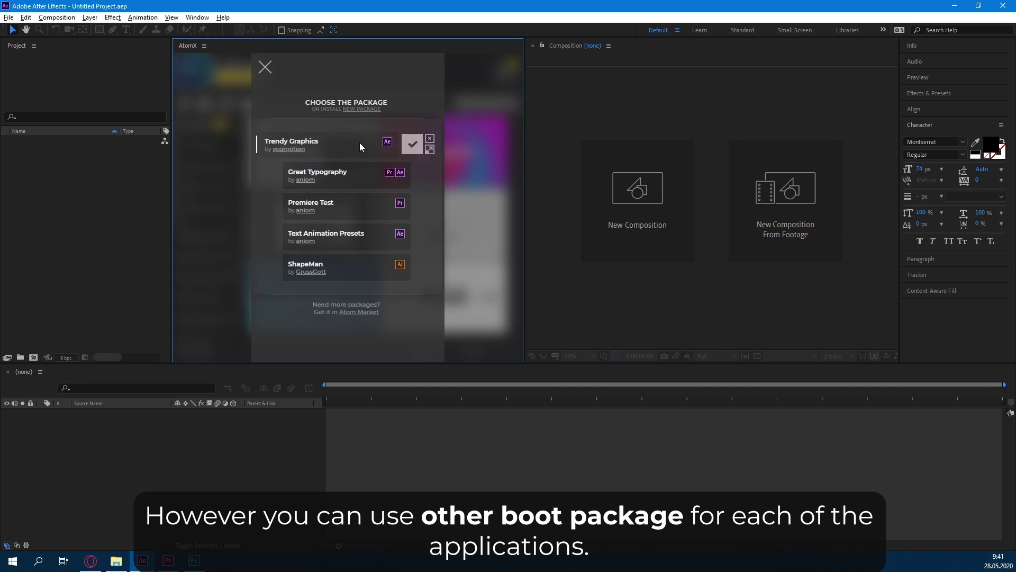
mouse_move(169, 562)
left_click(170, 525)
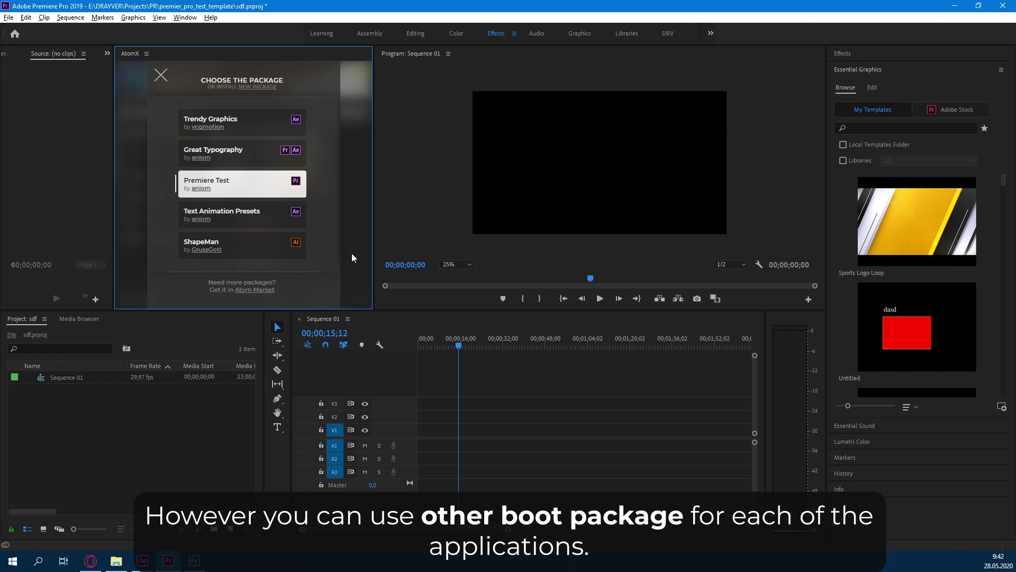
left_click(160, 75)
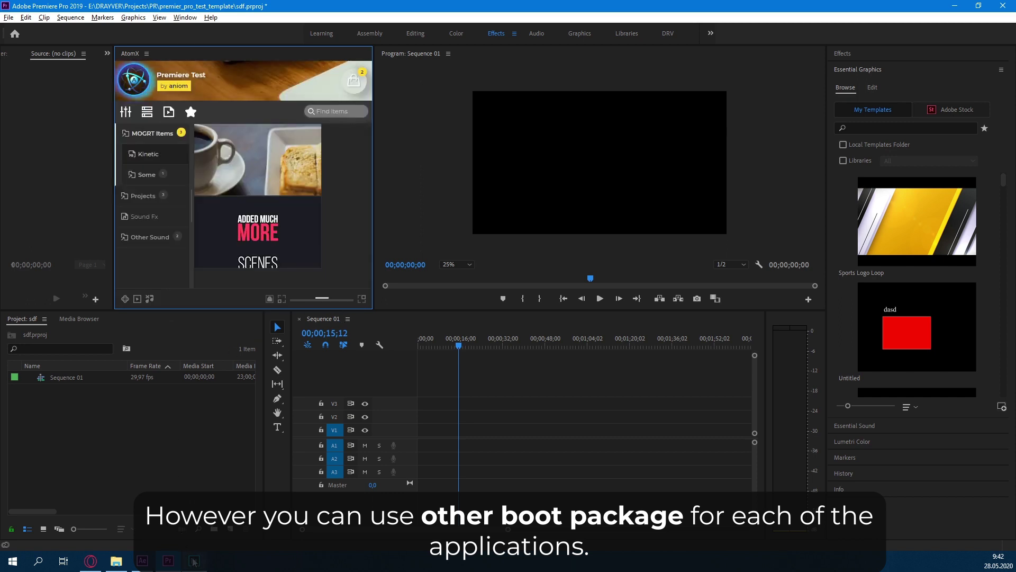
Step: Load Trendy Graphics in Premiere's AtomX, try applying Opener 2, and dismiss the wrong-software warning
mouse_move(195, 562)
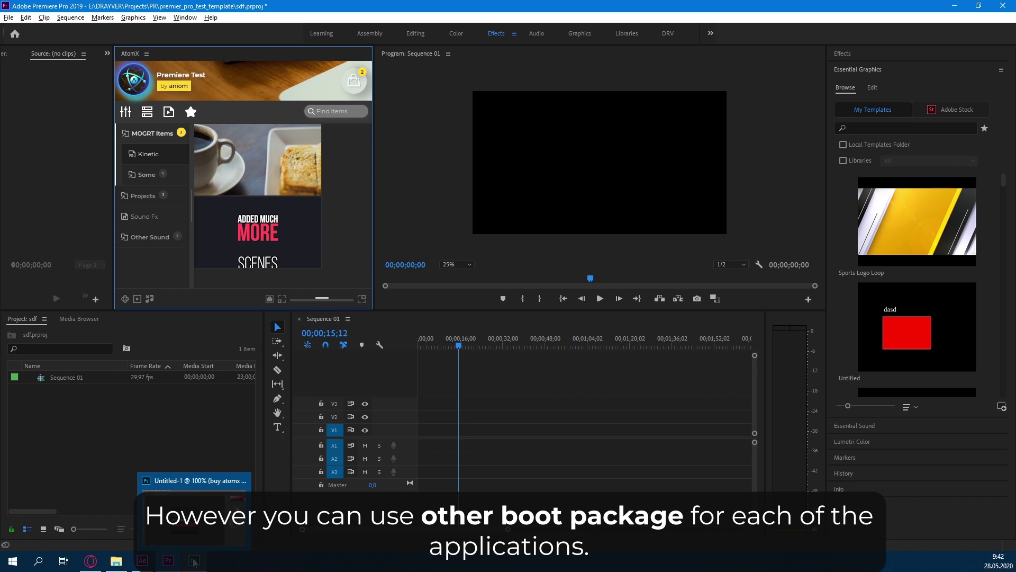
left_click(140, 88)
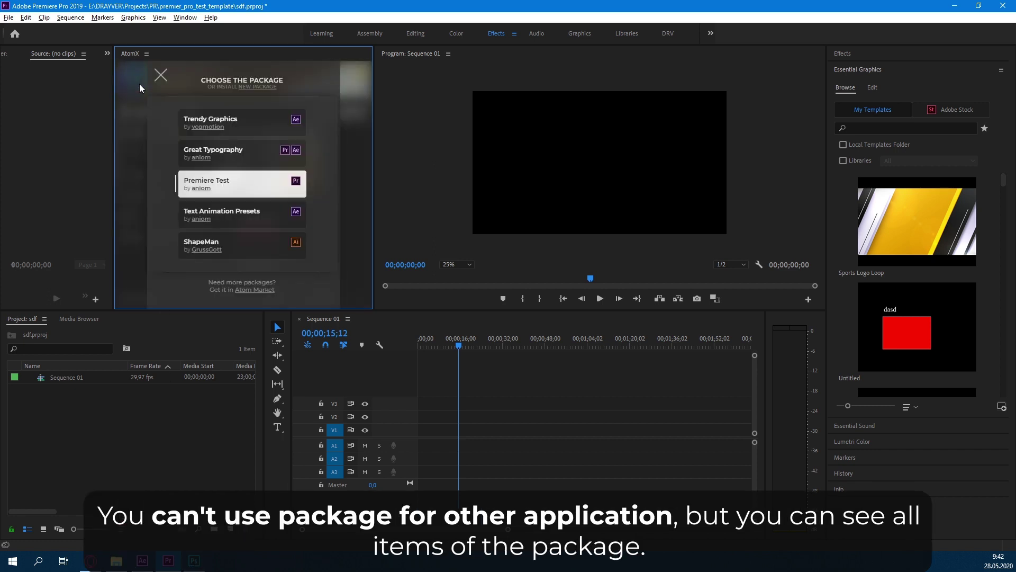
left_click(299, 120)
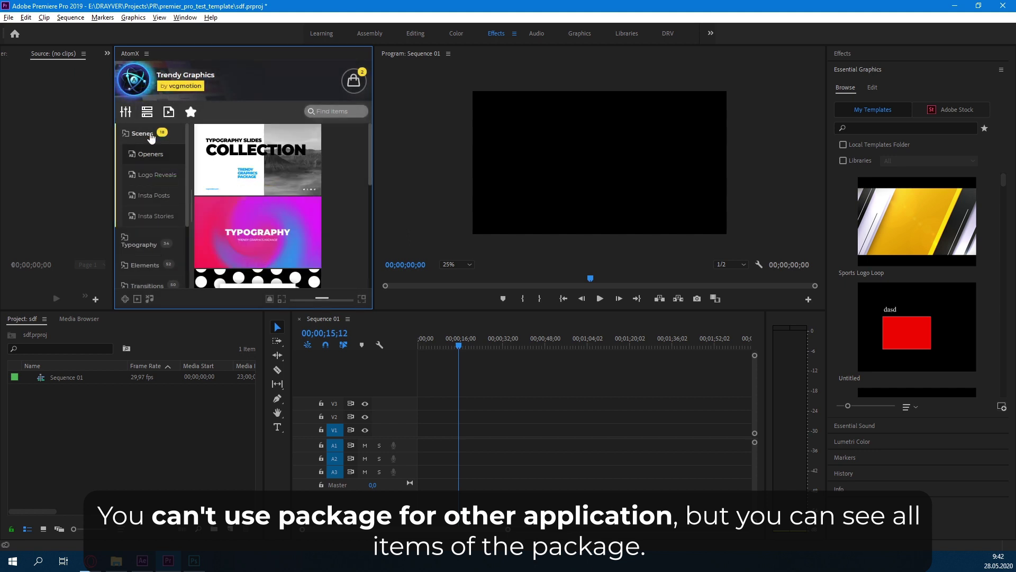
left_click(151, 137)
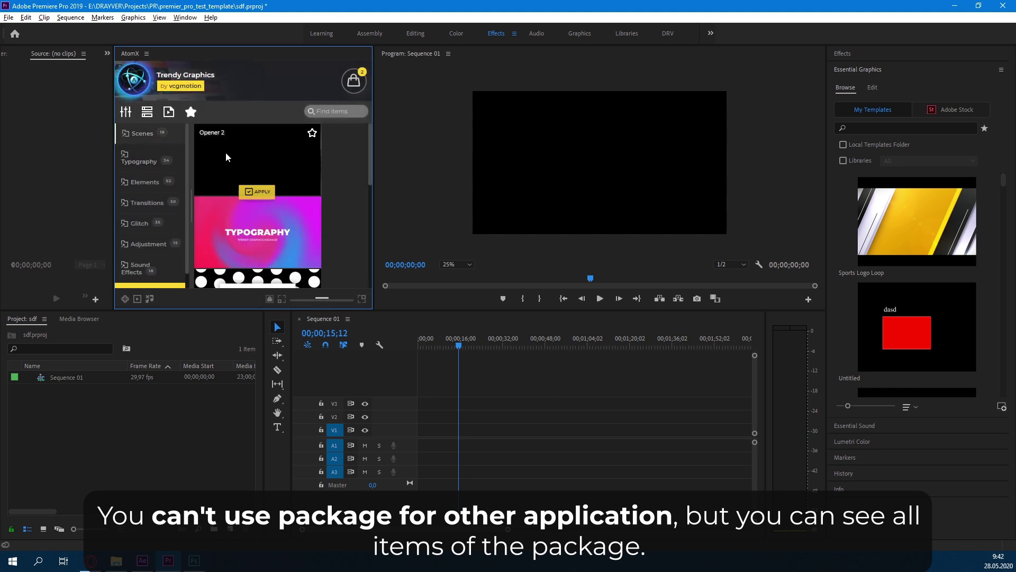
left_click(256, 189)
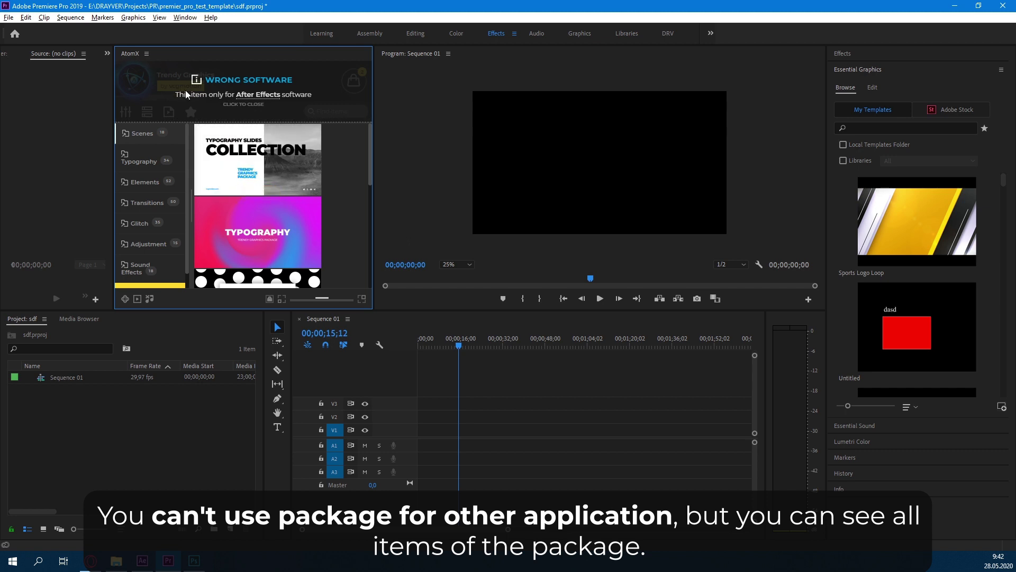
left_click(252, 100)
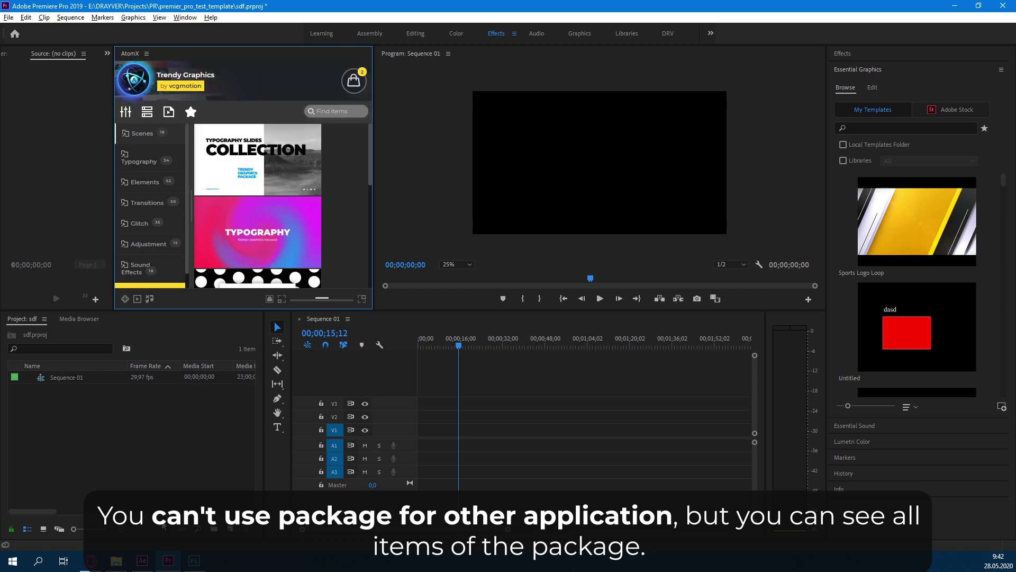
Step: In Photoshop, open AtomX from Window > Extensions and switch it to Text Animation Presets
left_click(193, 561)
left_click(228, 7)
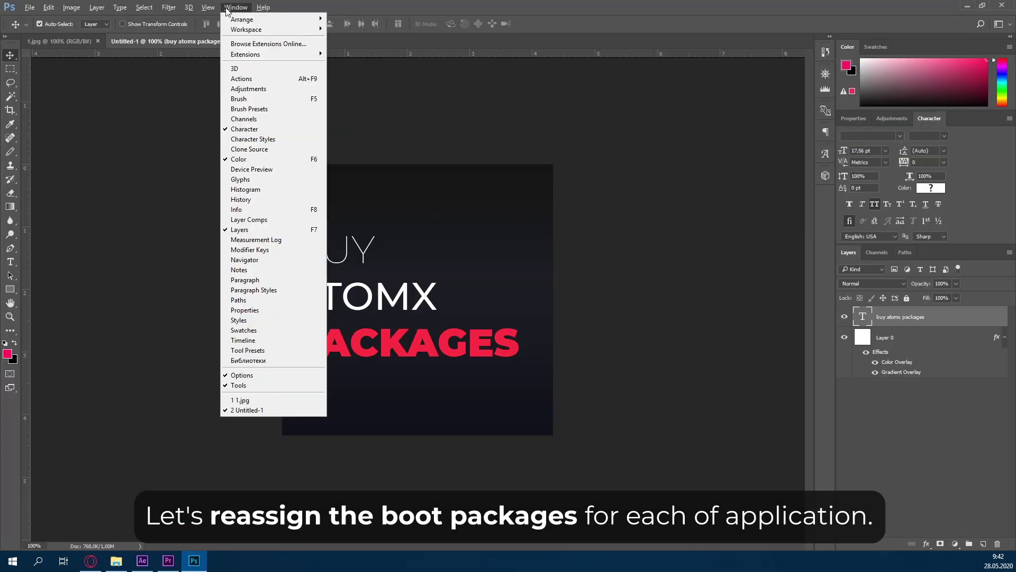
mouse_move(266, 55)
left_click(353, 58)
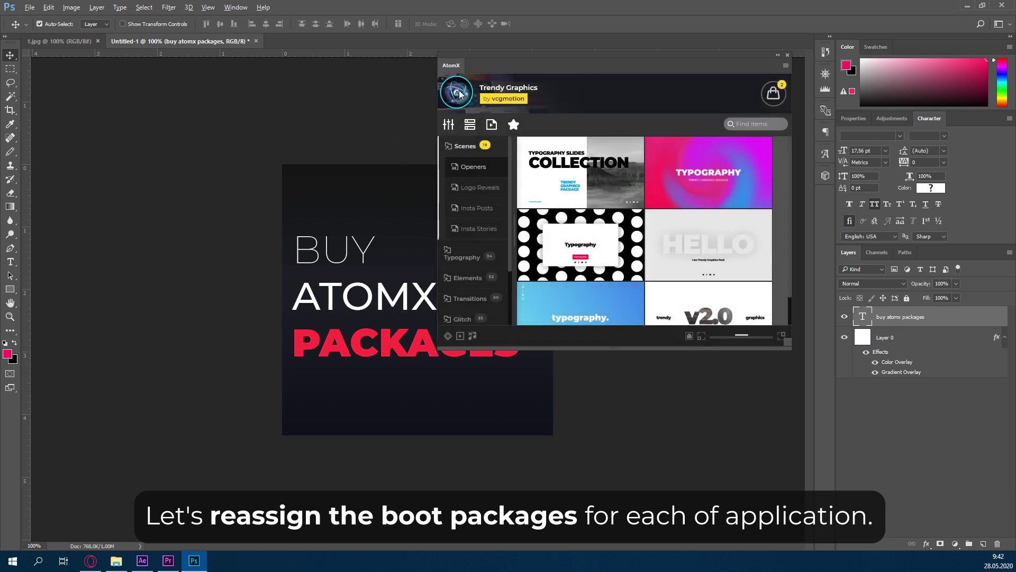
left_click(458, 93)
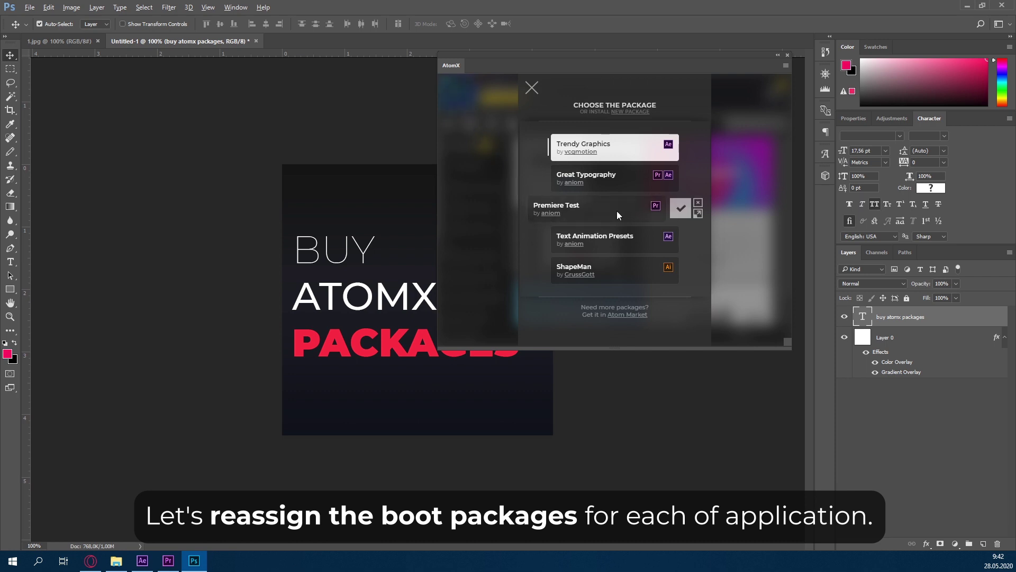
mouse_move(677, 245)
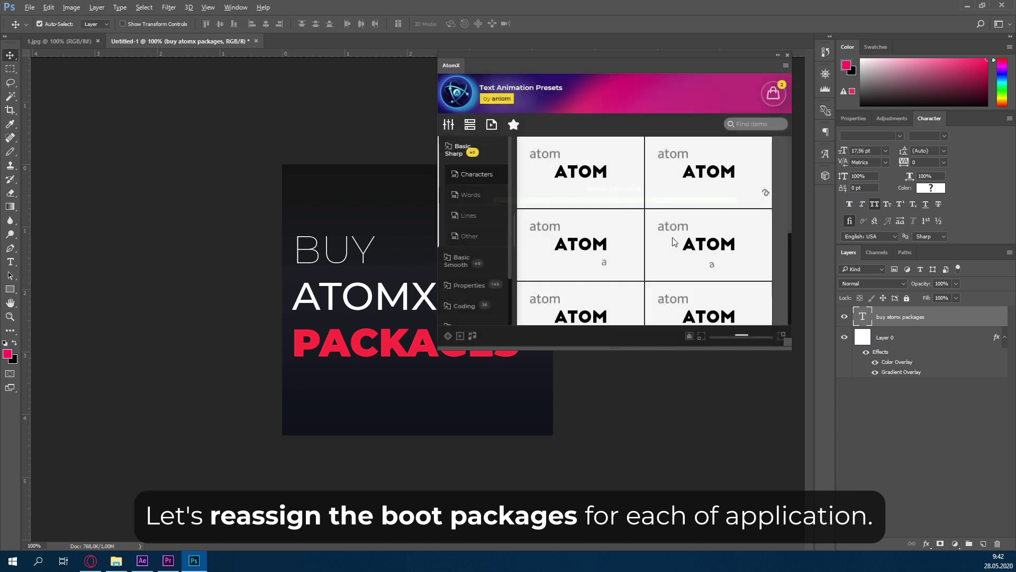
Step: Reload the AtomX panel in Premiere Pro, which still loads Trendy Graphics
left_click(168, 561)
left_click(147, 54)
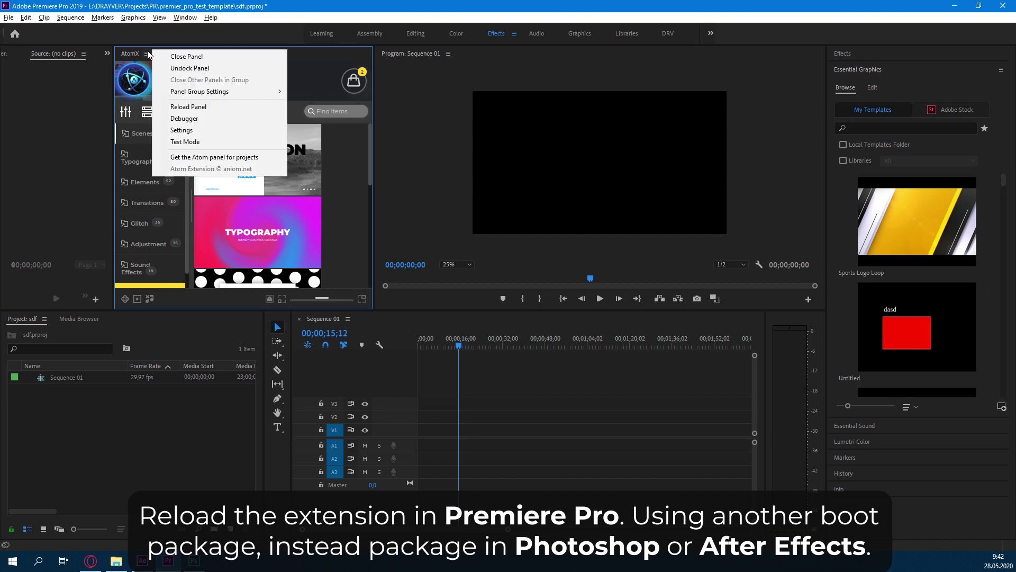
left_click(197, 107)
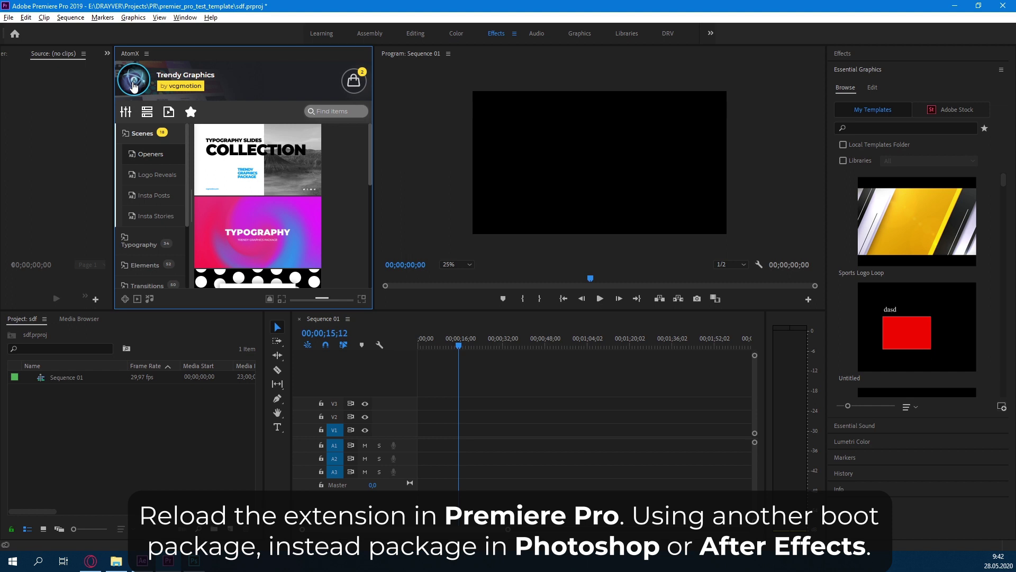
left_click(141, 561)
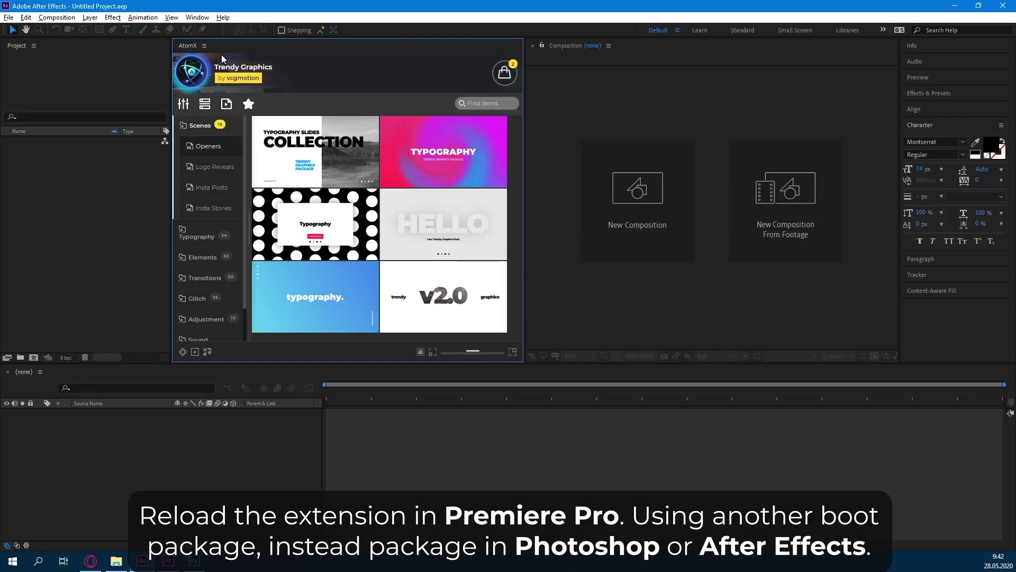
Step: Reload AtomX in After Effects and load the Great Typography package
left_click(204, 46)
left_click(248, 99)
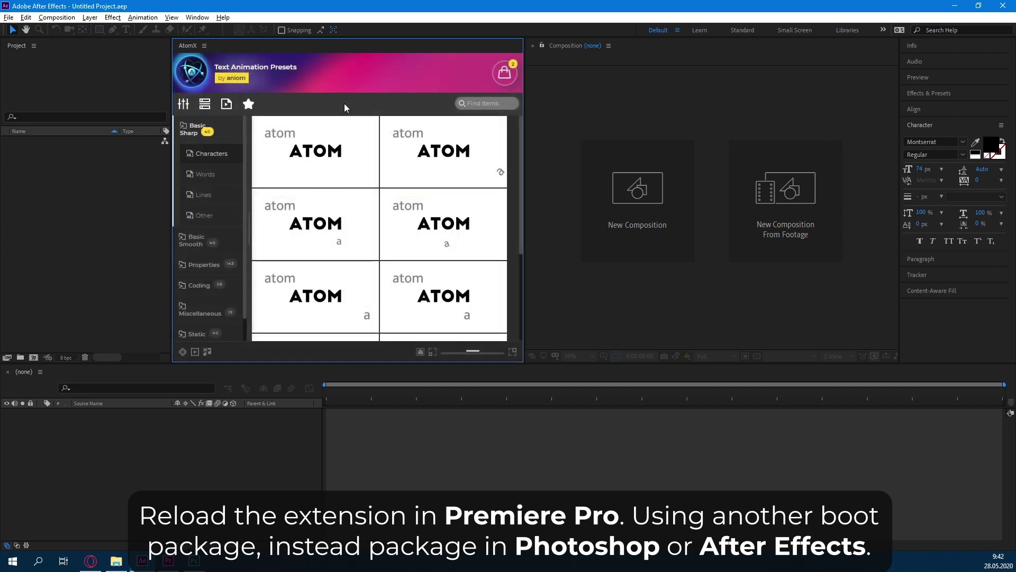
left_click(187, 78)
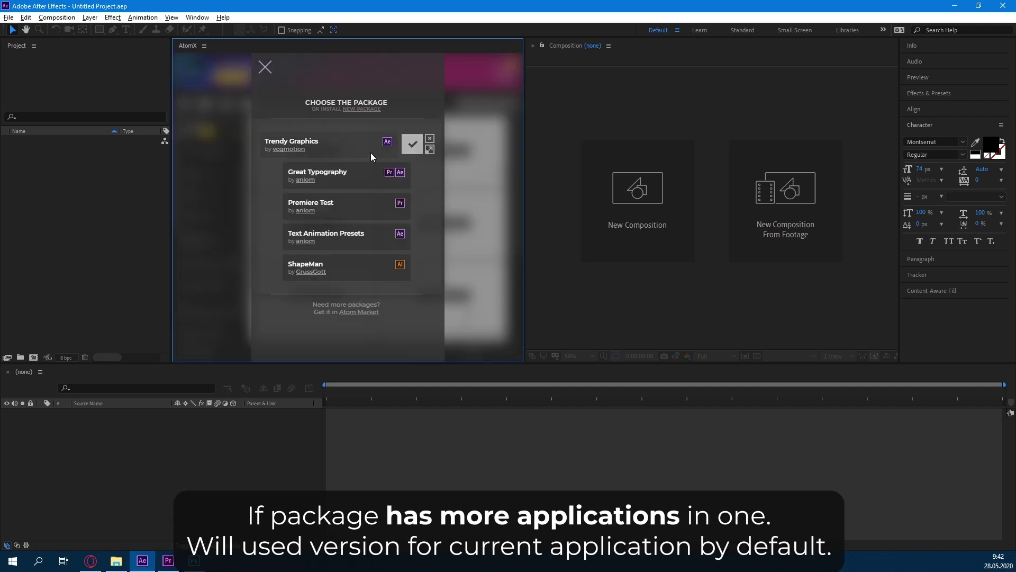
left_click(412, 176)
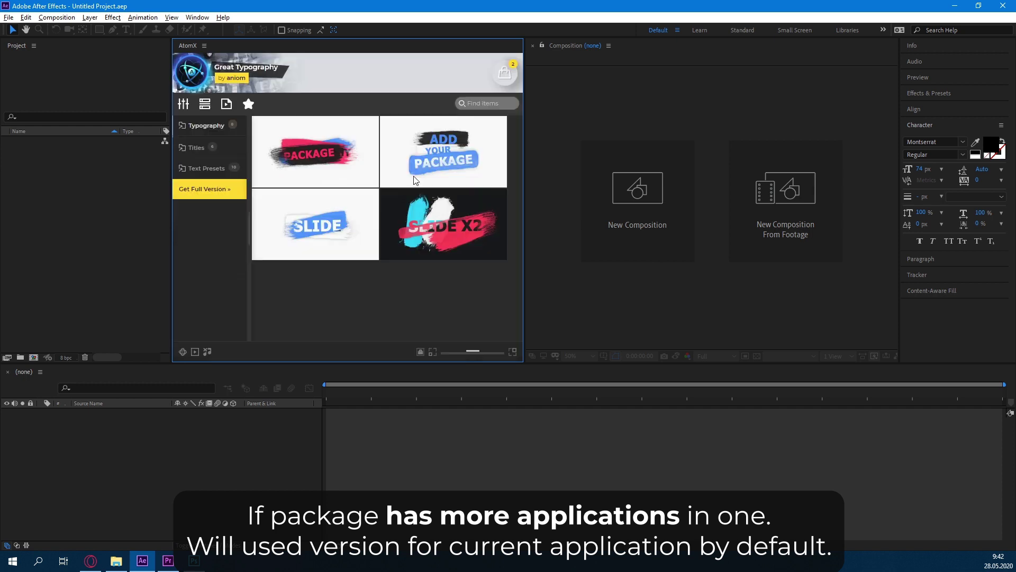
left_click(192, 66)
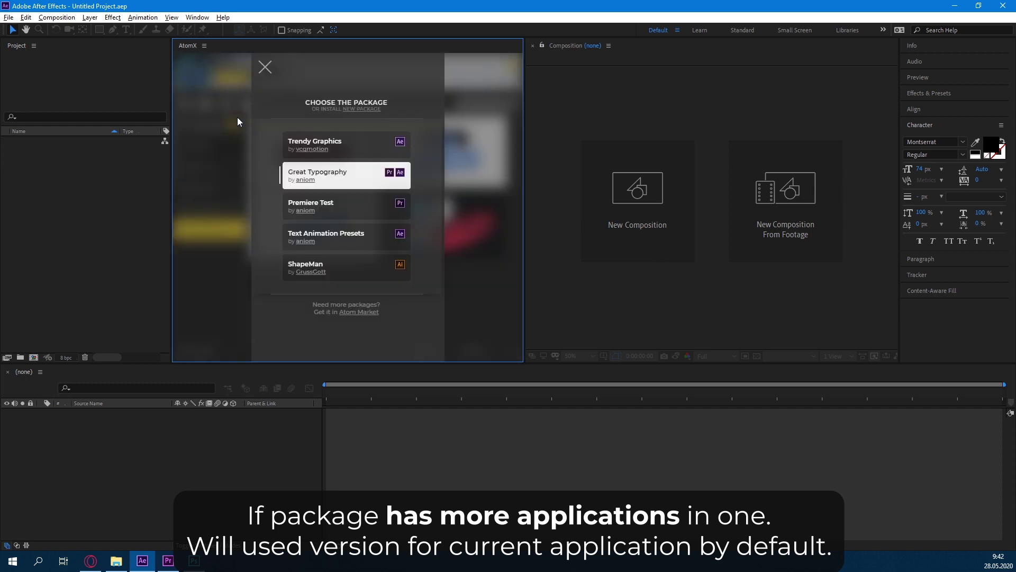
mouse_move(378, 176)
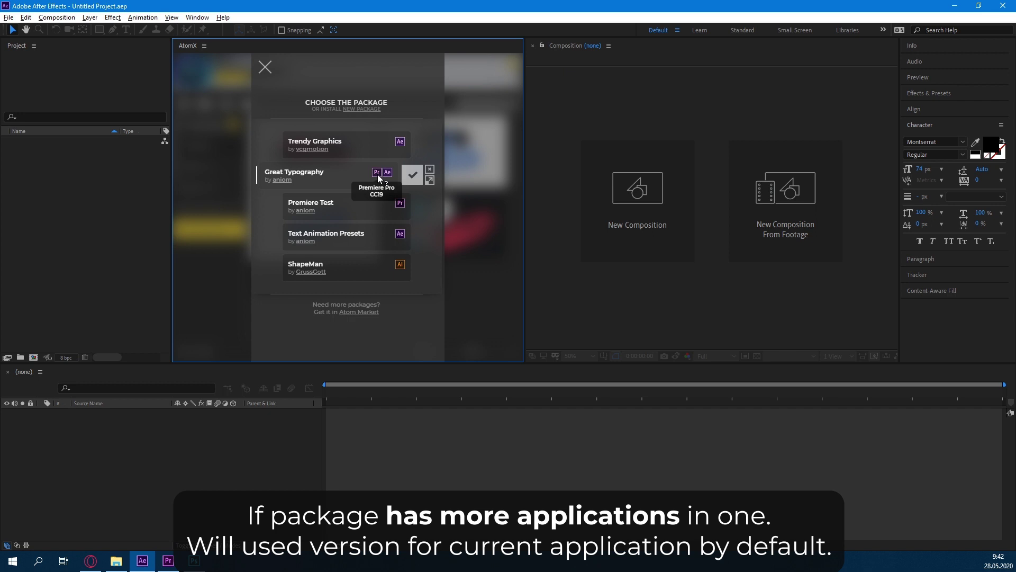
left_click(412, 175)
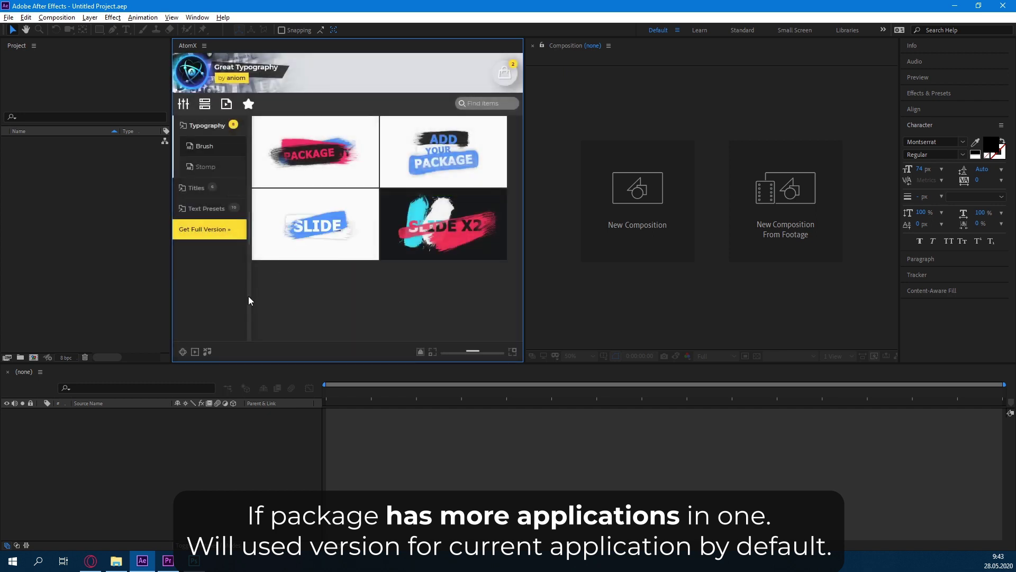
left_click(167, 560)
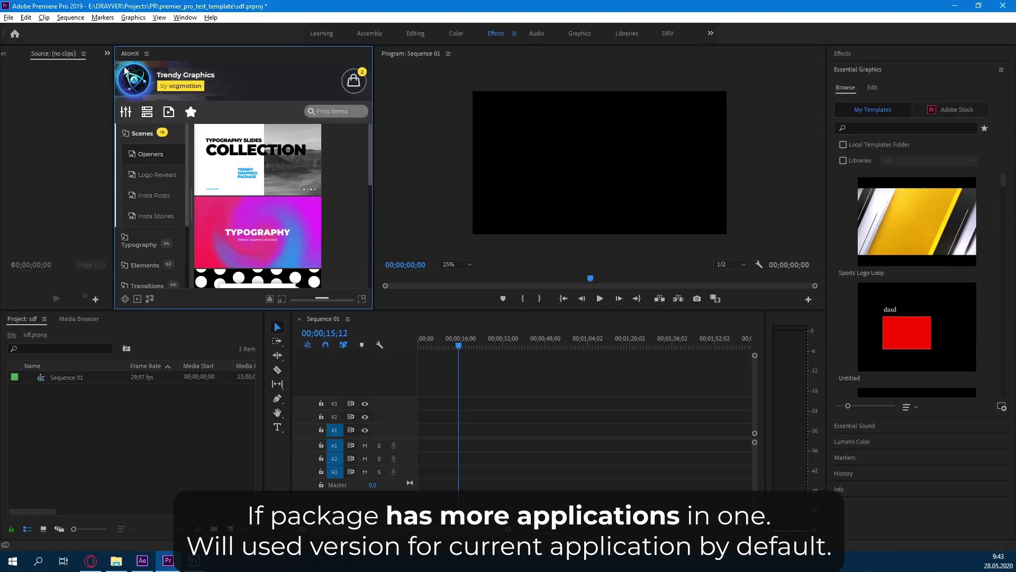
Step: Reload AtomX in Premiere Pro and switch it to the Great Typography package
left_click(147, 54)
left_click(184, 103)
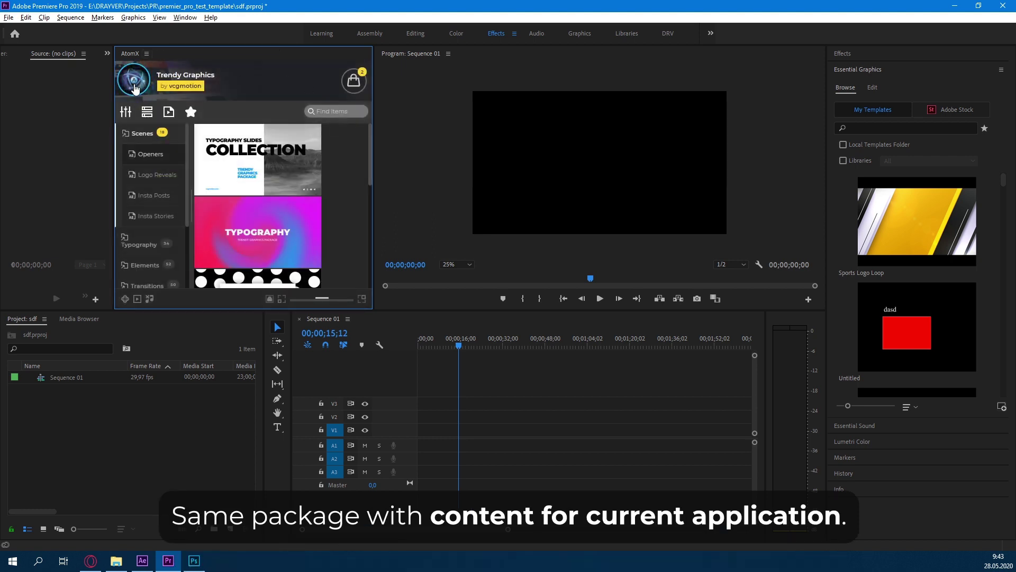
left_click(134, 84)
mouse_move(227, 152)
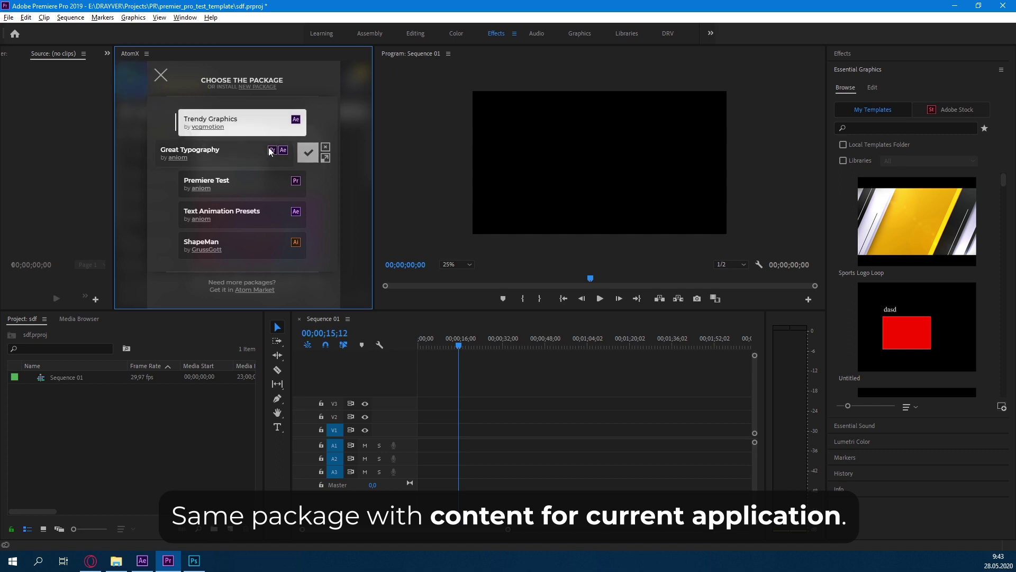
left_click(307, 152)
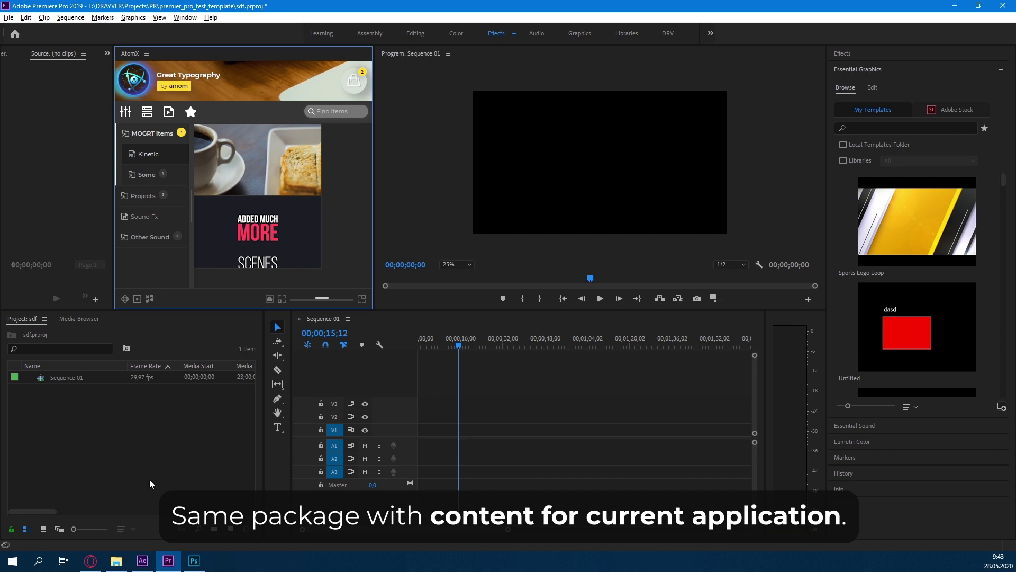
left_click(139, 562)
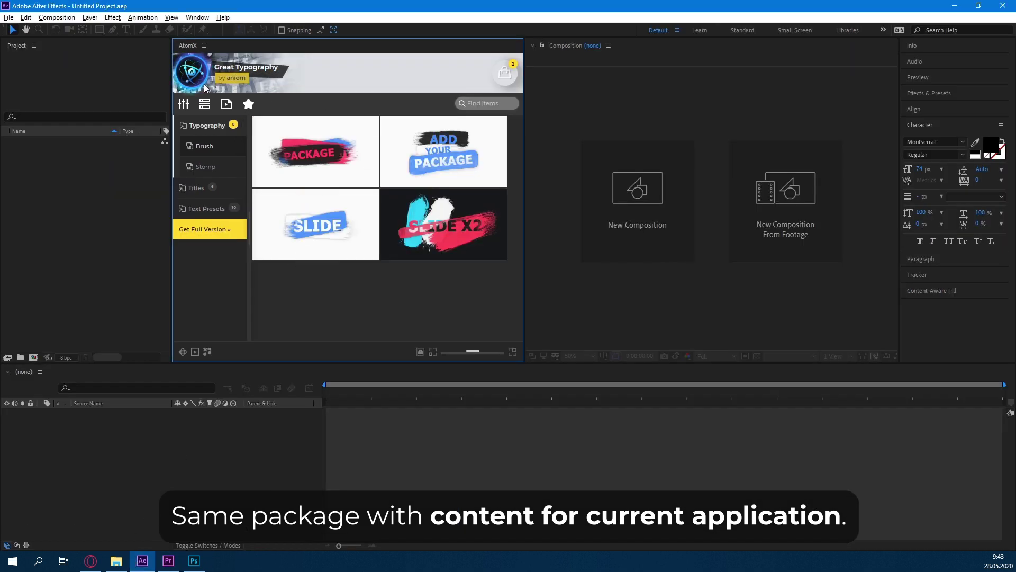
Step: Keep Great Typography as the active AtomX package, then switch to Premiere Pro
left_click(192, 73)
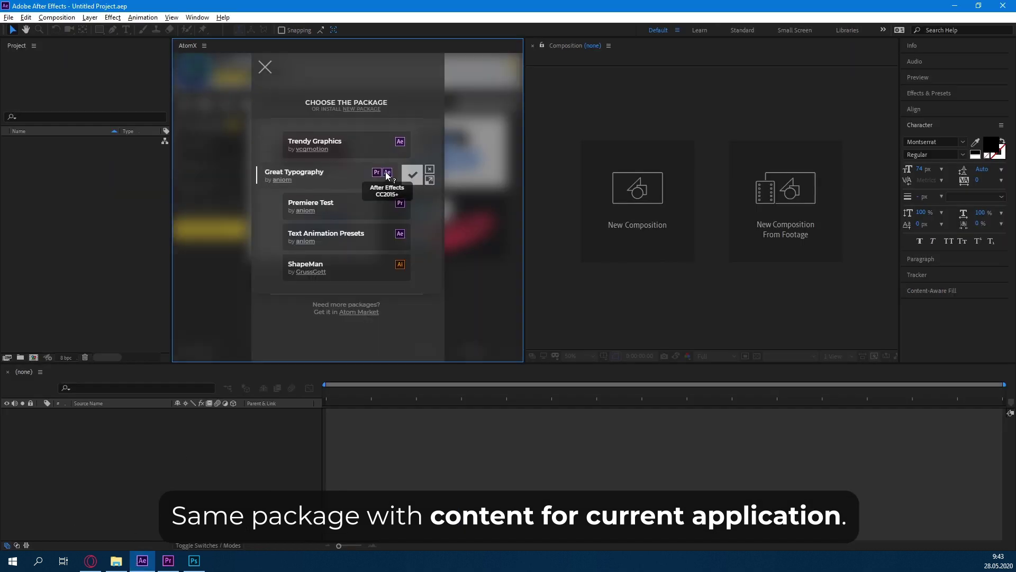
left_click(268, 73)
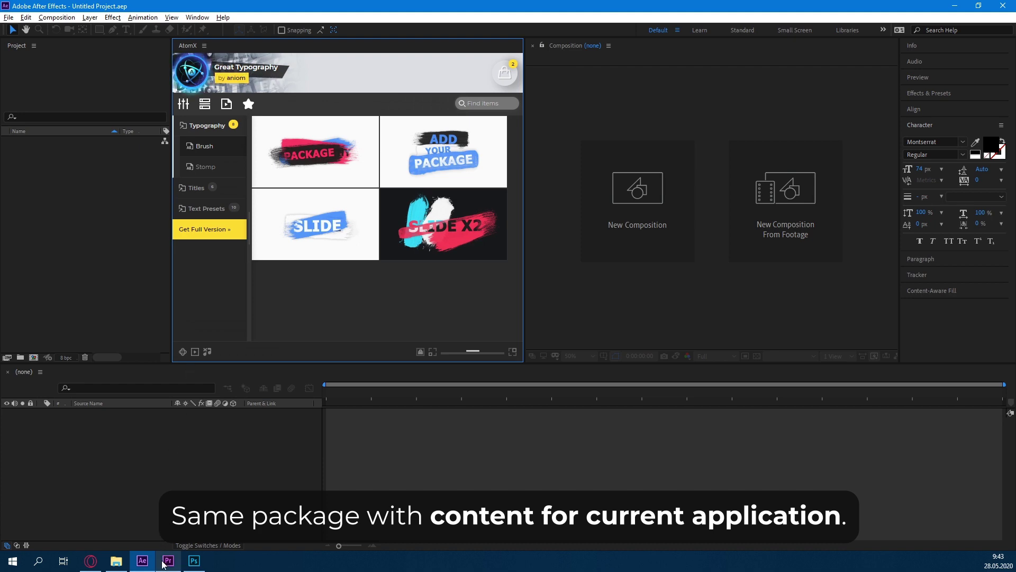
left_click(163, 563)
Step: Collapse the MOGRT Items folder in Premiere Pro, return to After Effects and open Atom Market
left_click(156, 134)
left_click(142, 561)
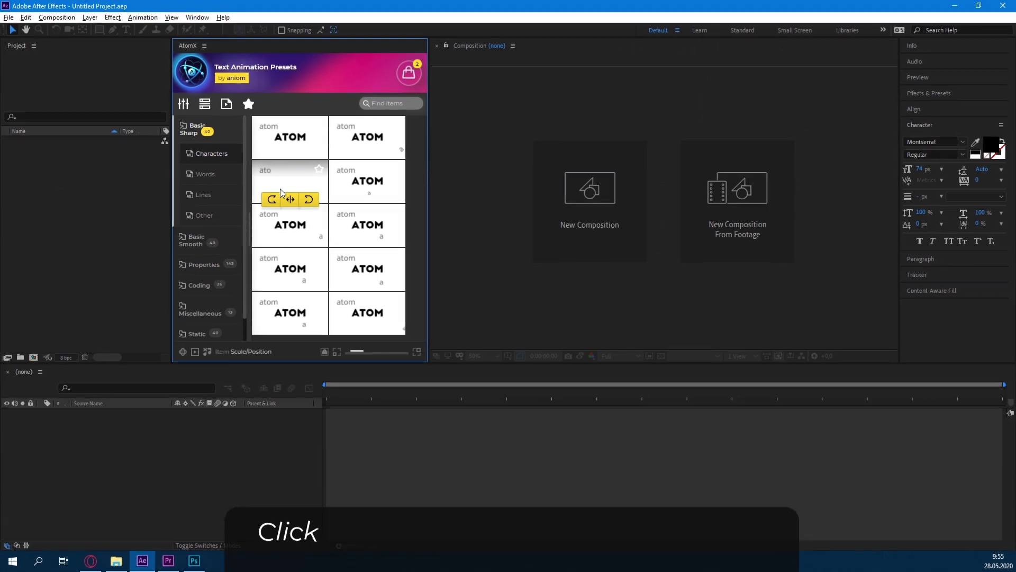
left_click(410, 74)
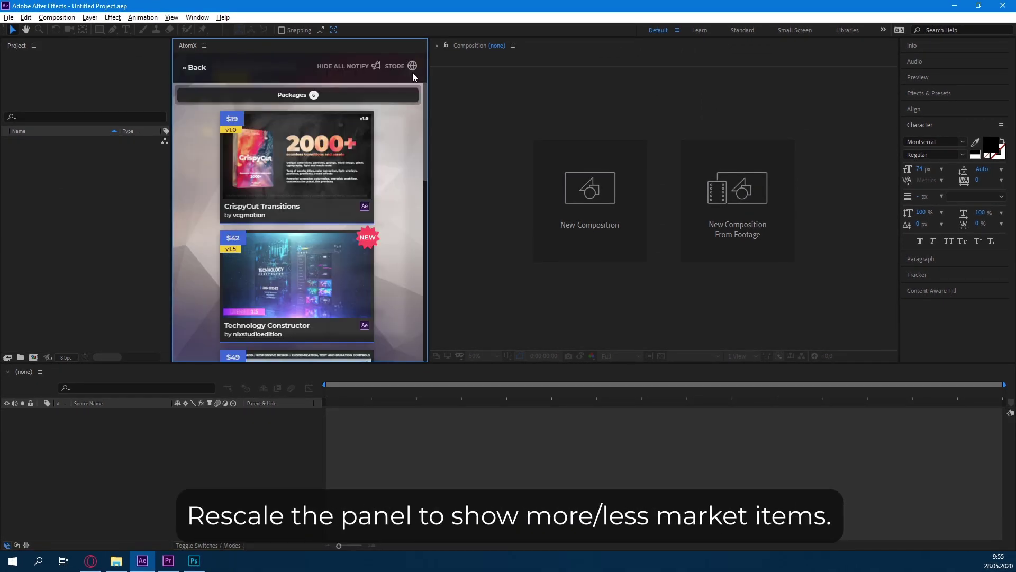
Step: Widen the AtomX store to two columns and play the CrispyCut Transitions preview
mouse_move(429, 101)
left_mouse_down()
mouse_move(536, 136)
mouse_move(941, 140)
mouse_move(513, 151)
mouse_move(521, 148)
left_mouse_up()
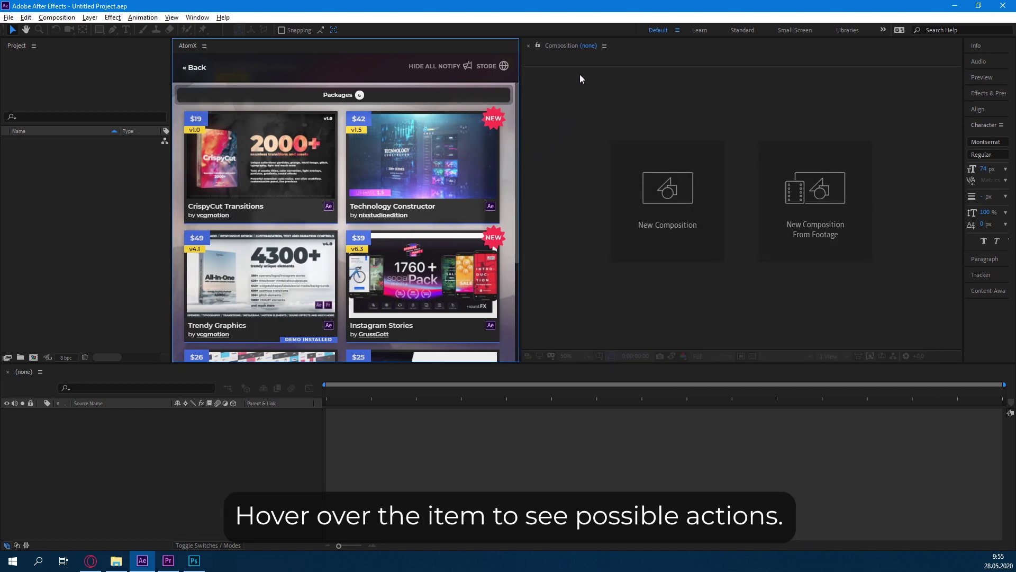
mouse_move(233, 135)
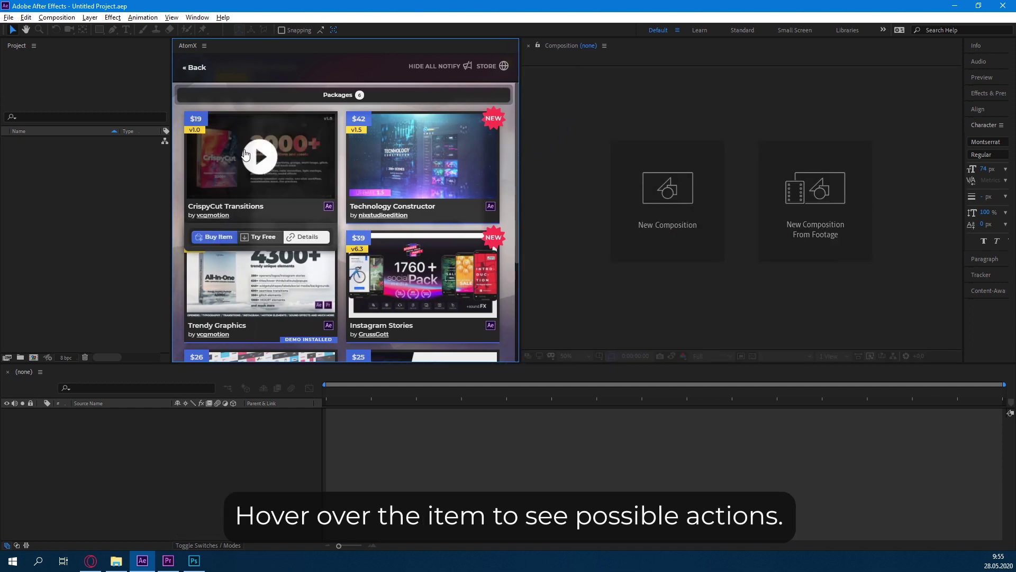
left_click(248, 154)
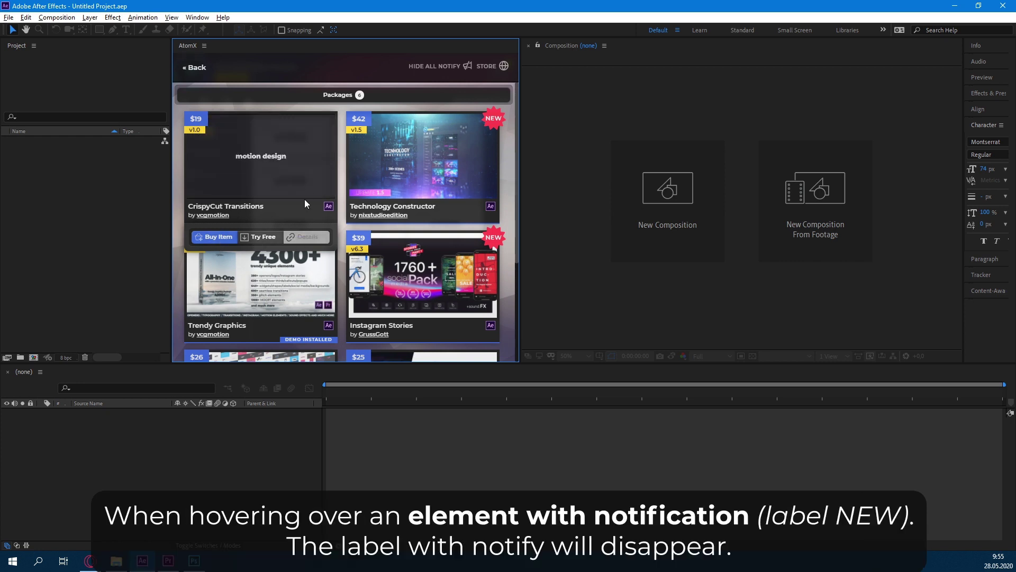
Step: Play the Technology Constructor preview video and scroll through the package list
left_click(428, 158)
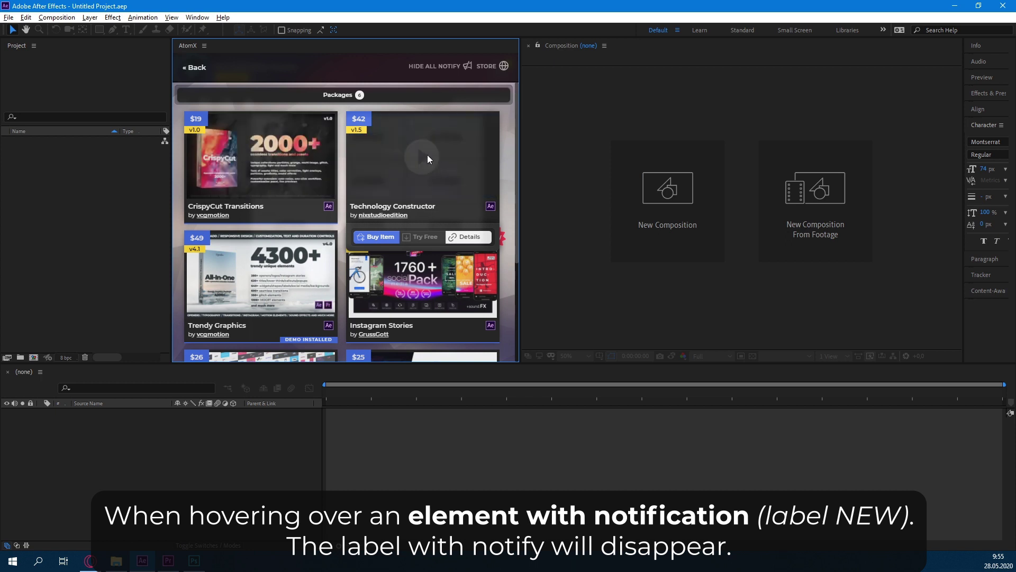
mouse_move(385, 166)
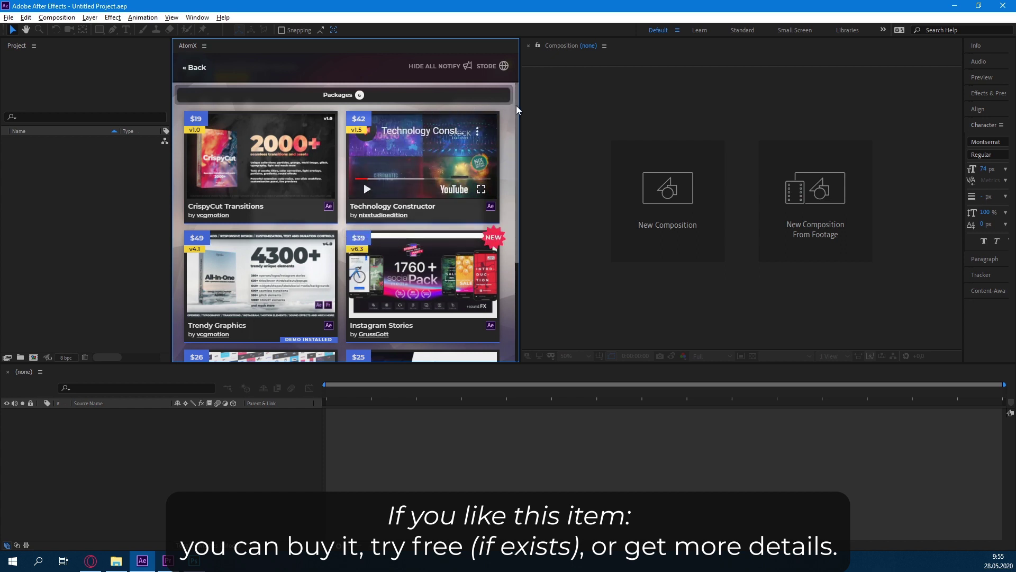
left_click_drag(516, 106, 519, 209)
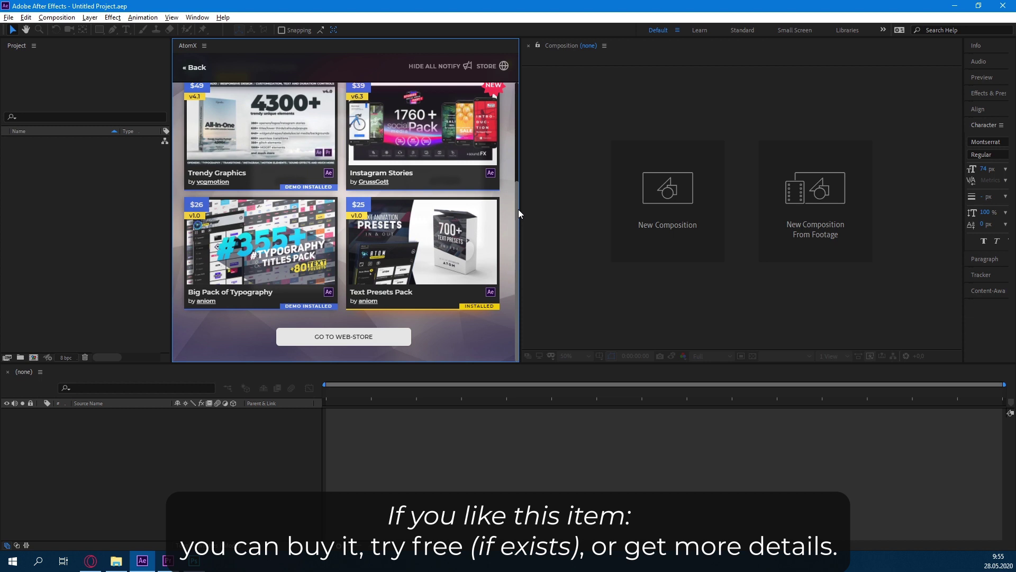
left_click_drag(519, 209, 524, 98)
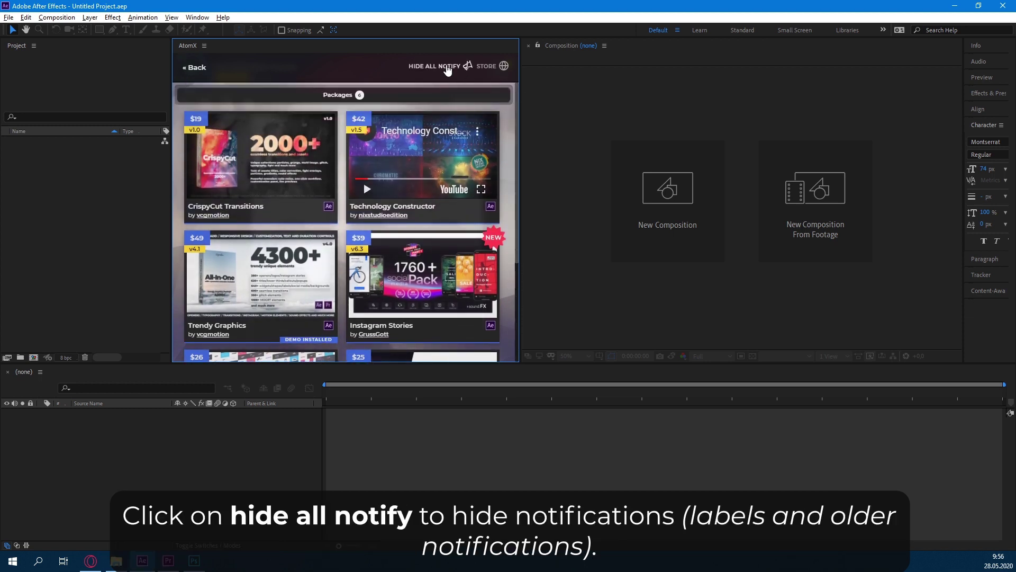
Step: Clear the store notifications and scroll to Trendy Graphics, Big Pack of Typography and Text Presets Pack
mouse_move(444, 278)
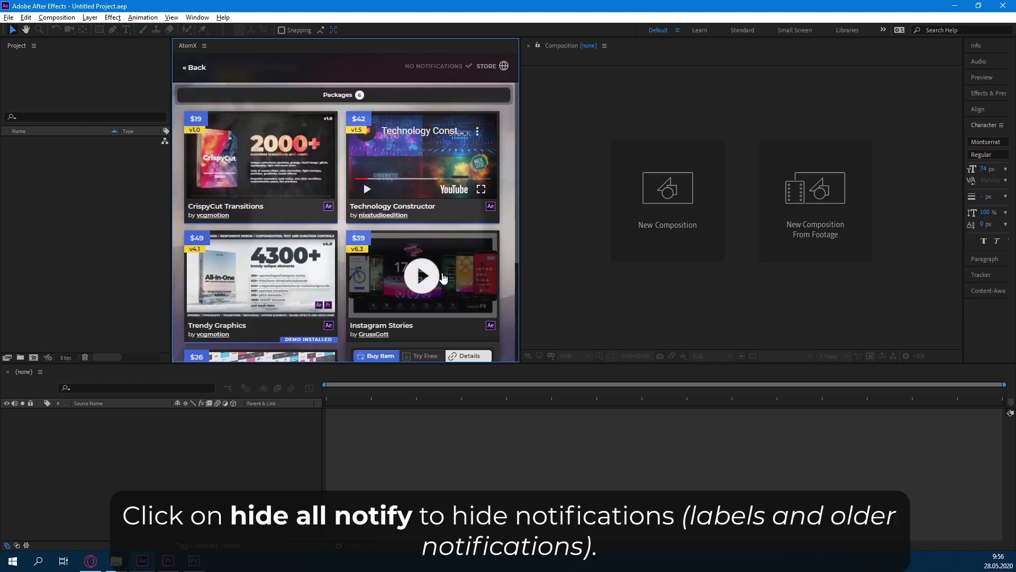
left_click_drag(516, 148, 519, 250)
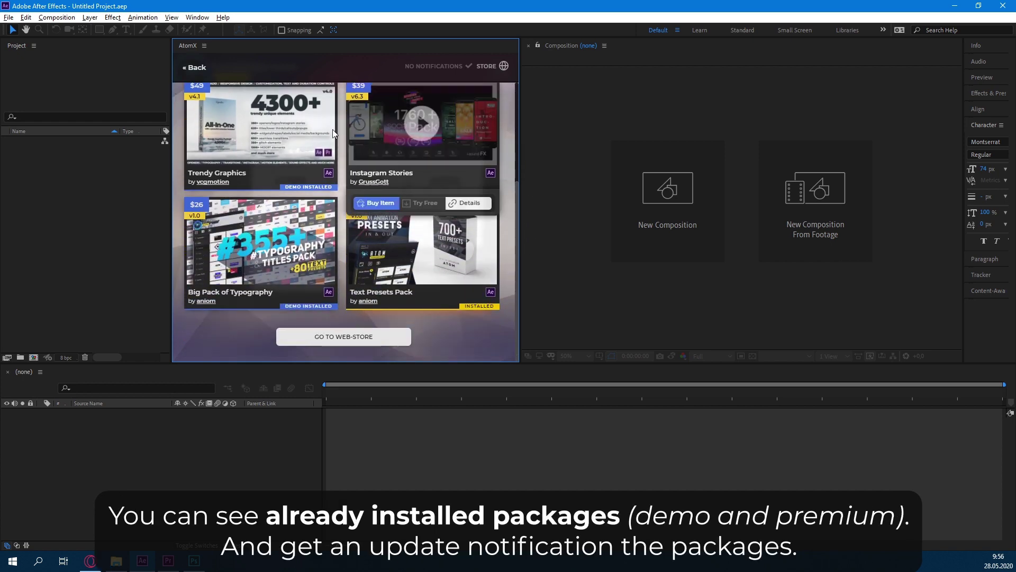
mouse_move(266, 138)
mouse_move(430, 143)
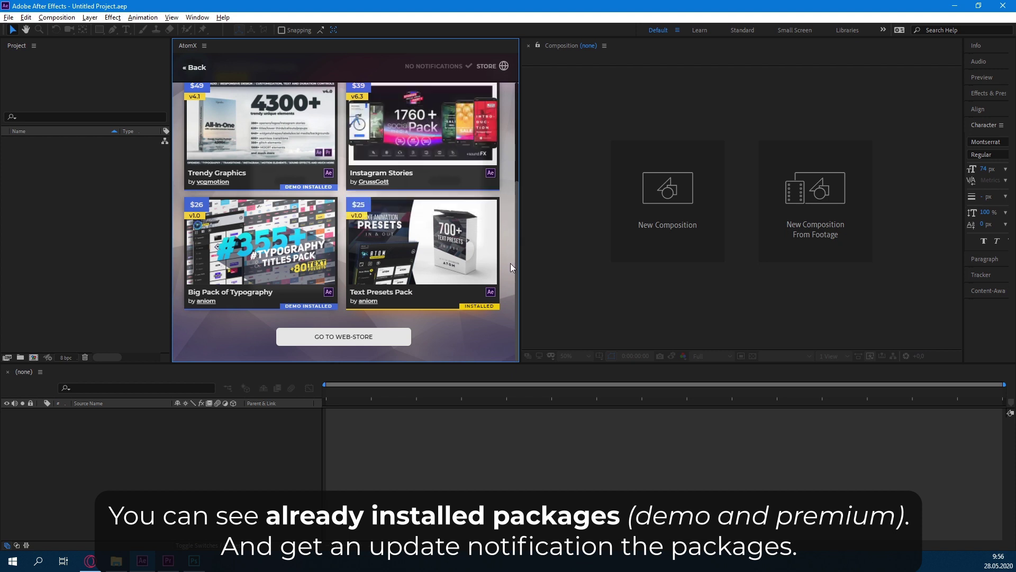
mouse_move(490, 294)
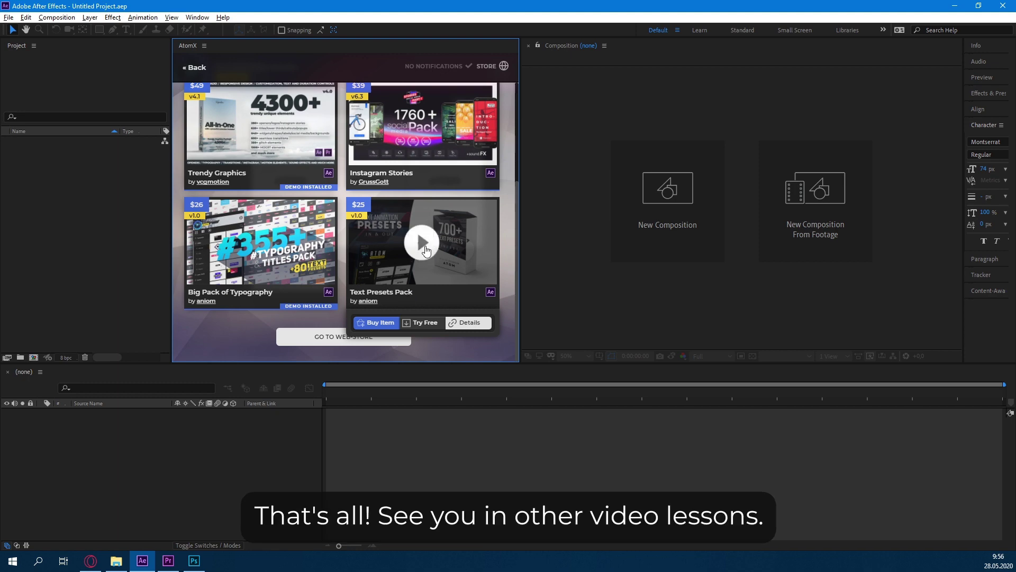
left_click_drag(517, 224, 510, 114)
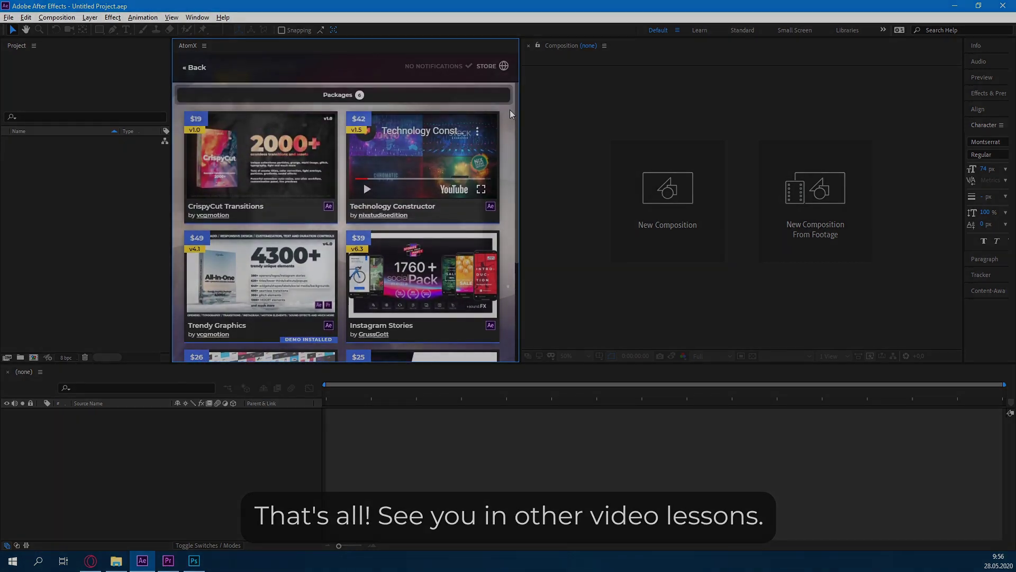